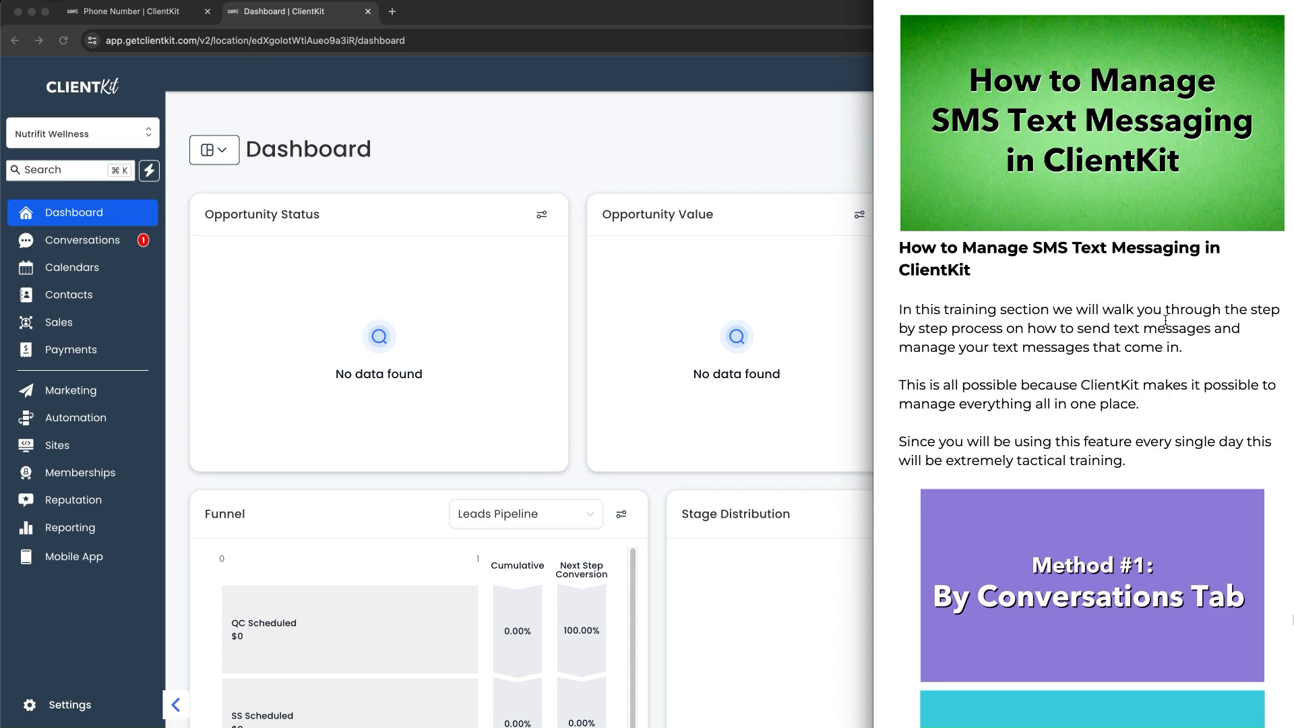
# - Read the SMS text messaging training guide from the introduction through the Method #1 instructions for the Conversations tab
pyautogui.scroll(-5, 1165, 321)
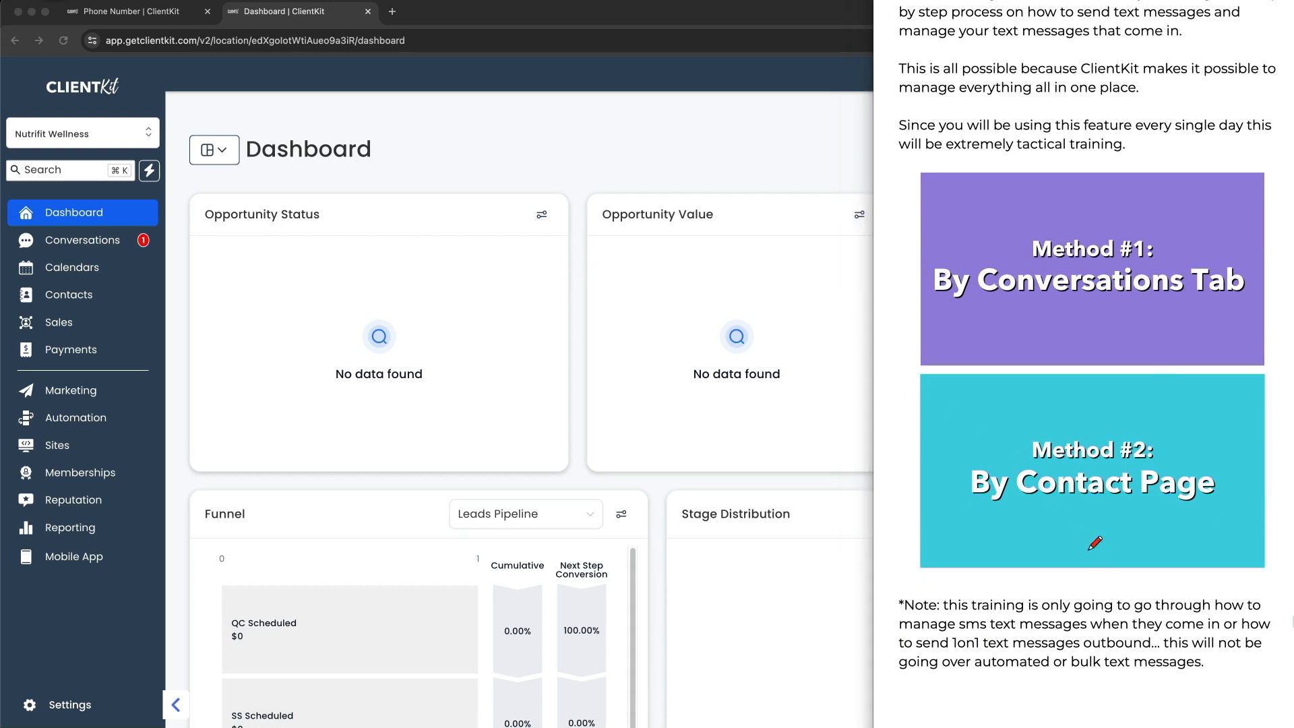
pyautogui.moveTo(1011, 633); pyautogui.dragTo(1176, 634)
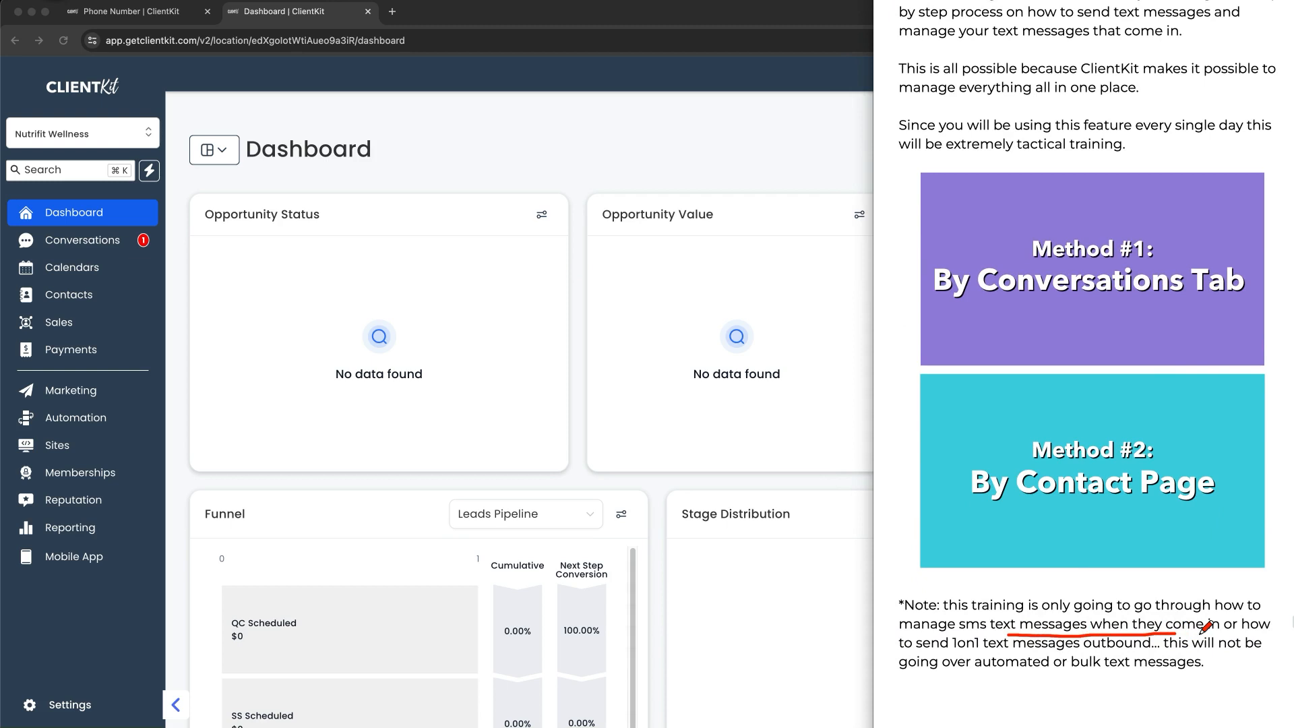
pyautogui.moveTo(940, 662); pyautogui.dragTo(1097, 648)
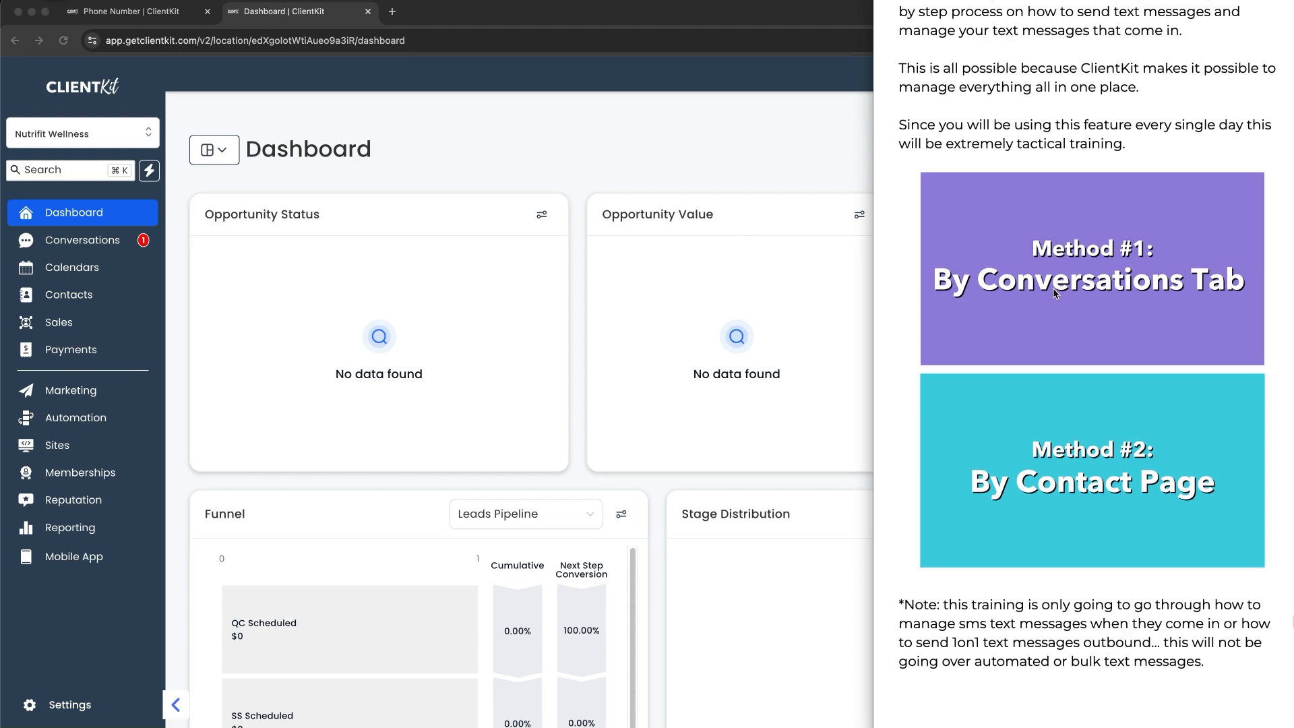
pyautogui.scroll(-10, 1055, 292)
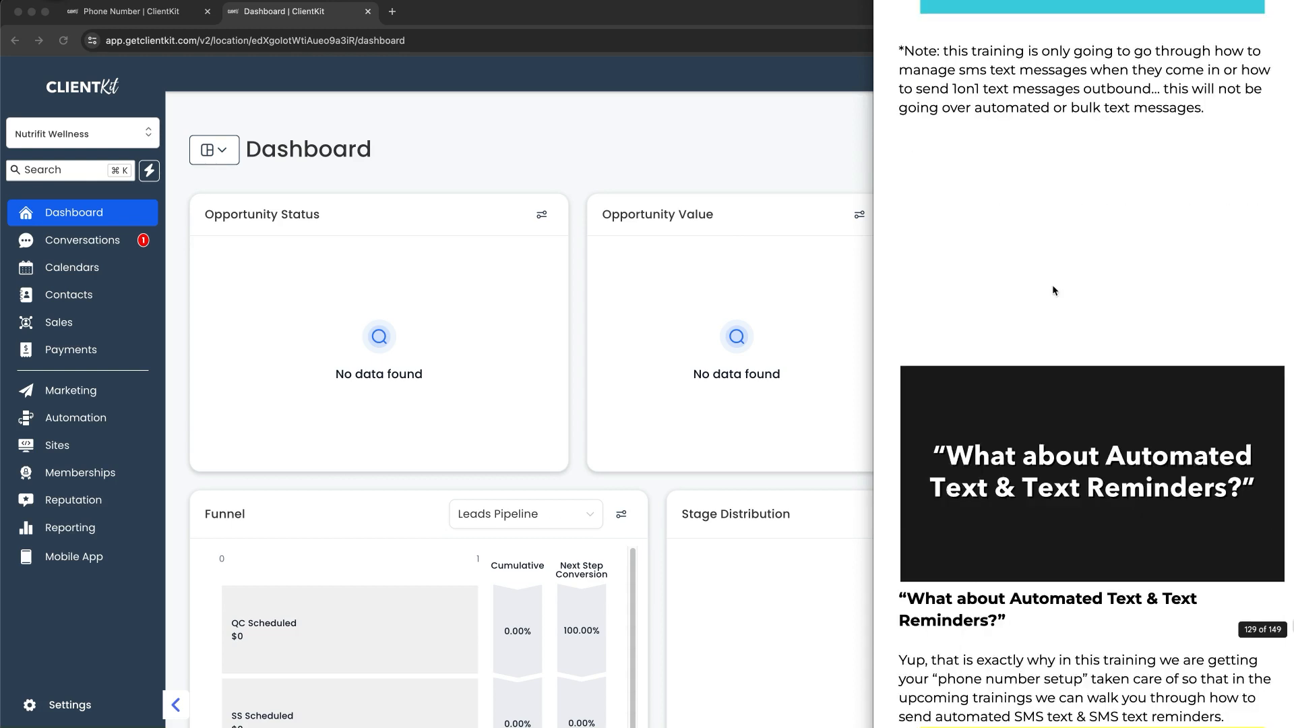
pyautogui.scroll(-3, 1094, 298)
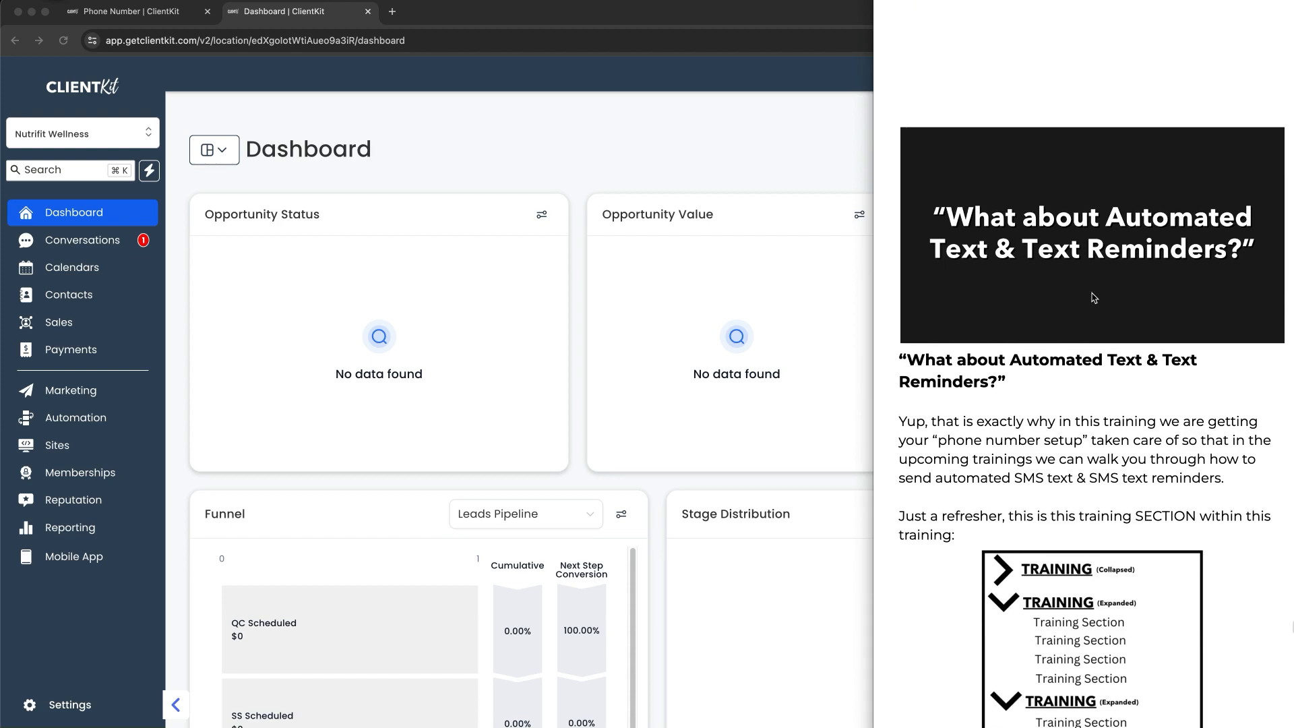
pyautogui.scroll(-1, 1093, 297)
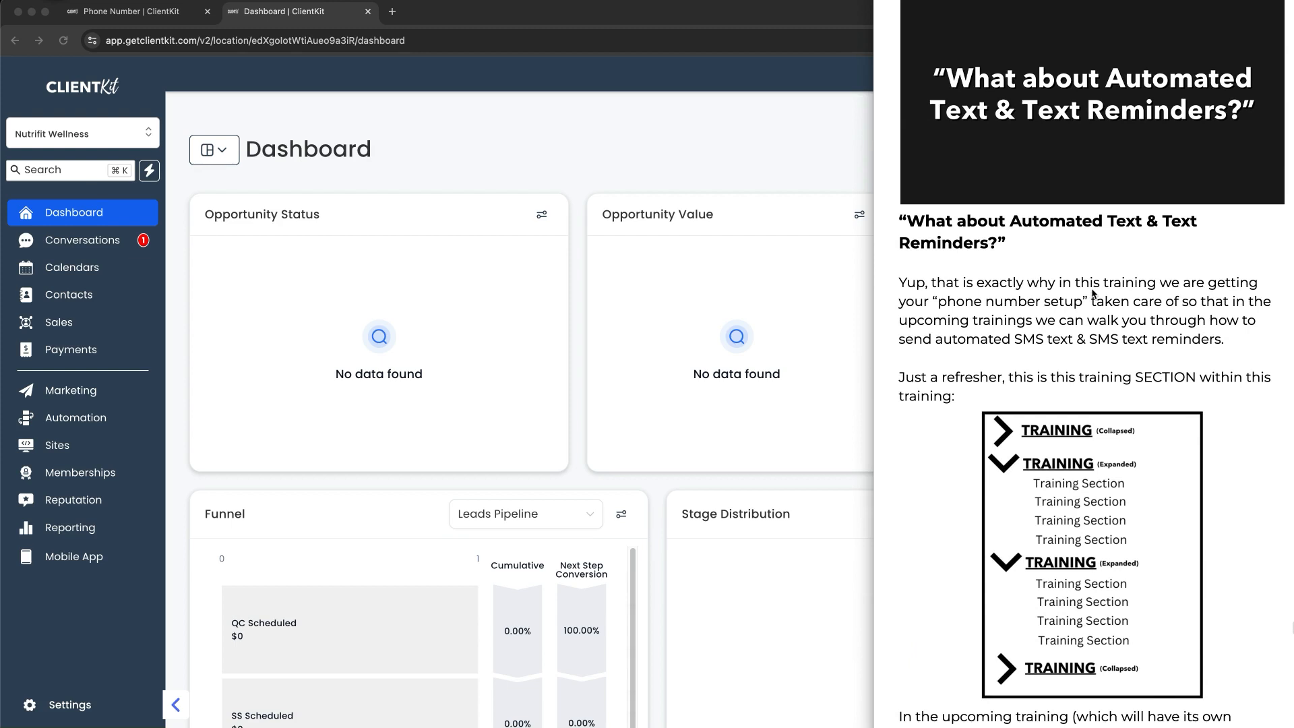
pyautogui.scroll(-3, 1108, 297)
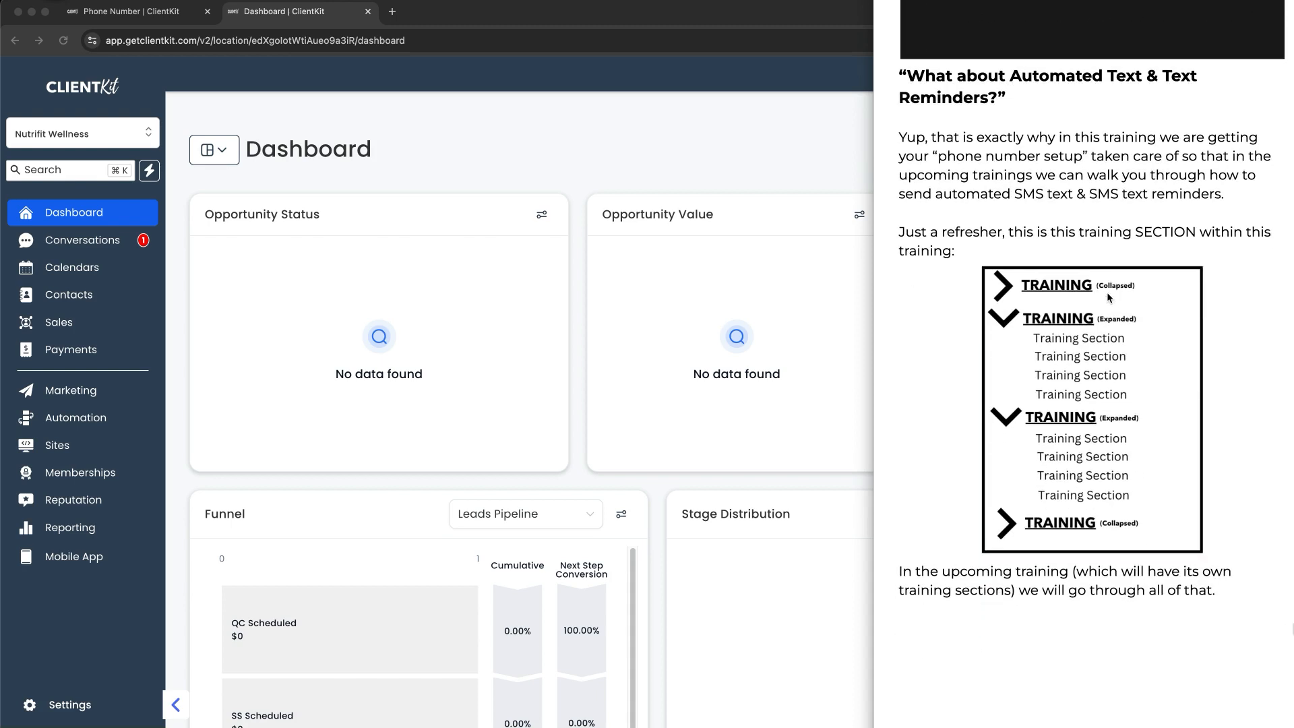
pyautogui.scroll(-12, 1105, 304)
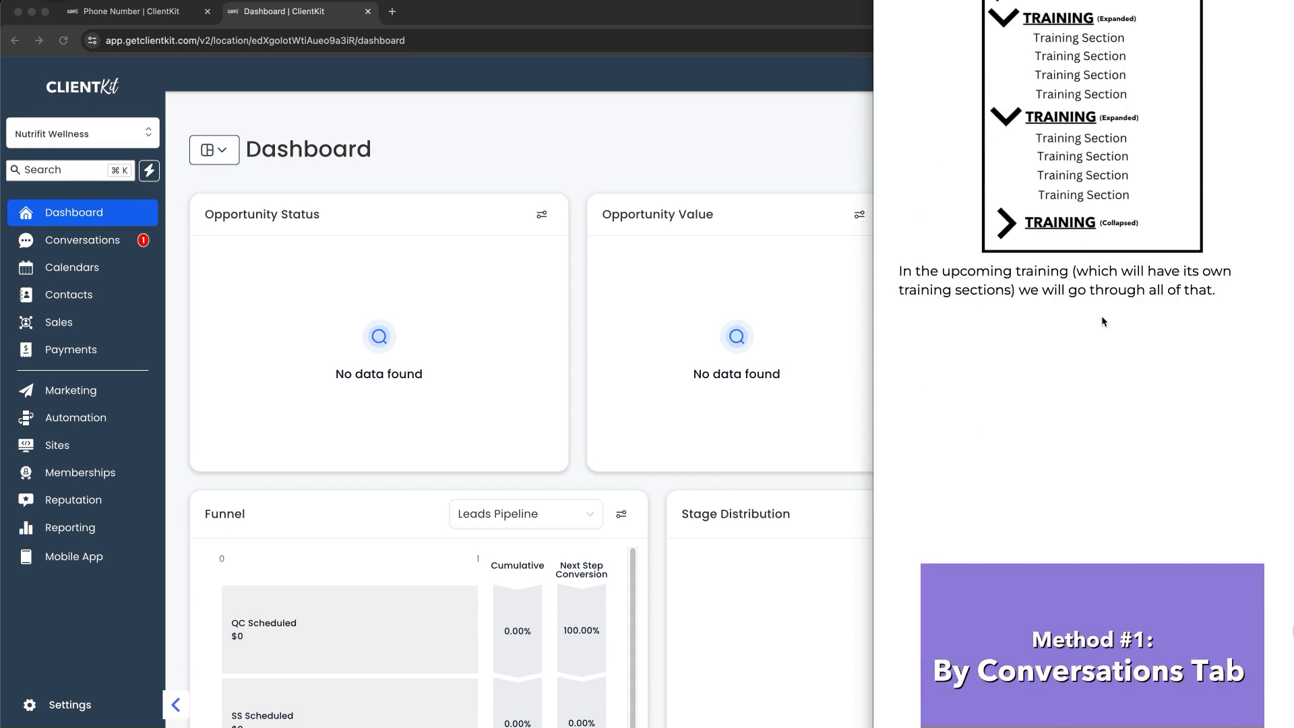
pyautogui.scroll(-15, 1104, 321)
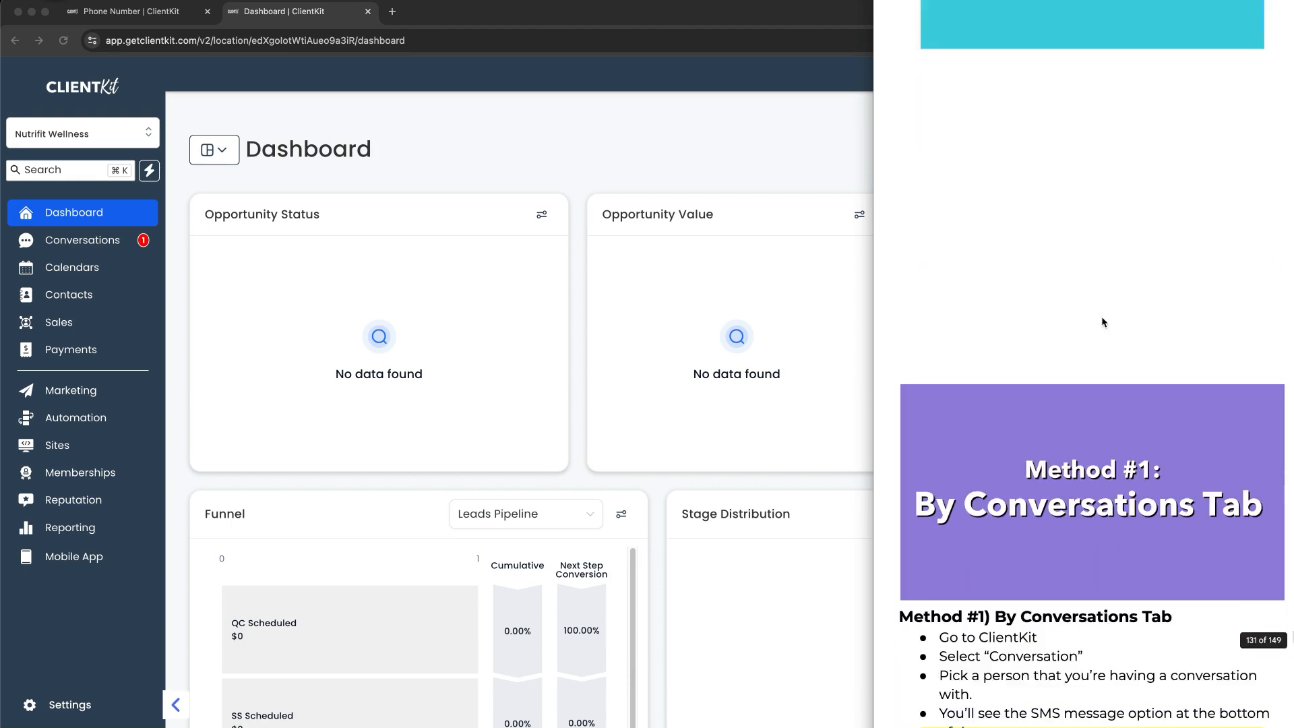
pyautogui.scroll(-2, 1104, 321)
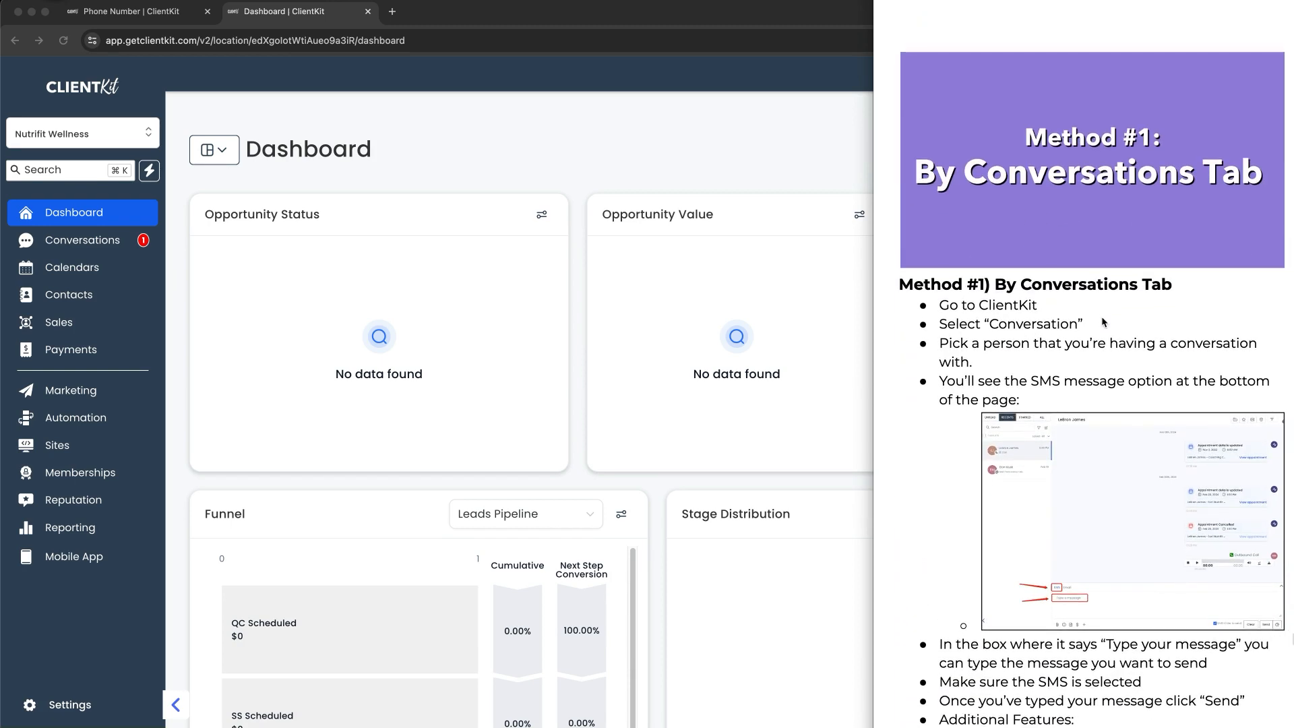
# - Go to Conversations, check the unread conversations, and open the LeBron James conversation from the list of all conversations
pyautogui.click(580, 181)
pyautogui.click(101, 240)
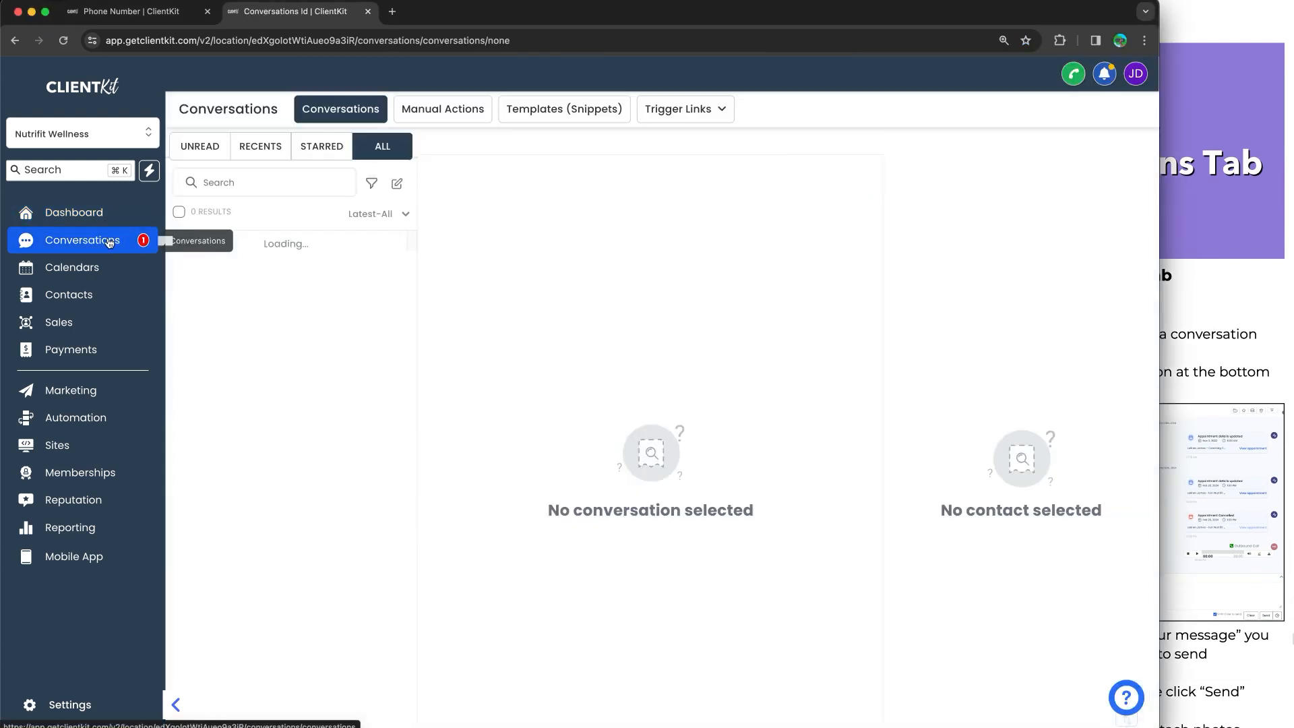
pyautogui.click(199, 143)
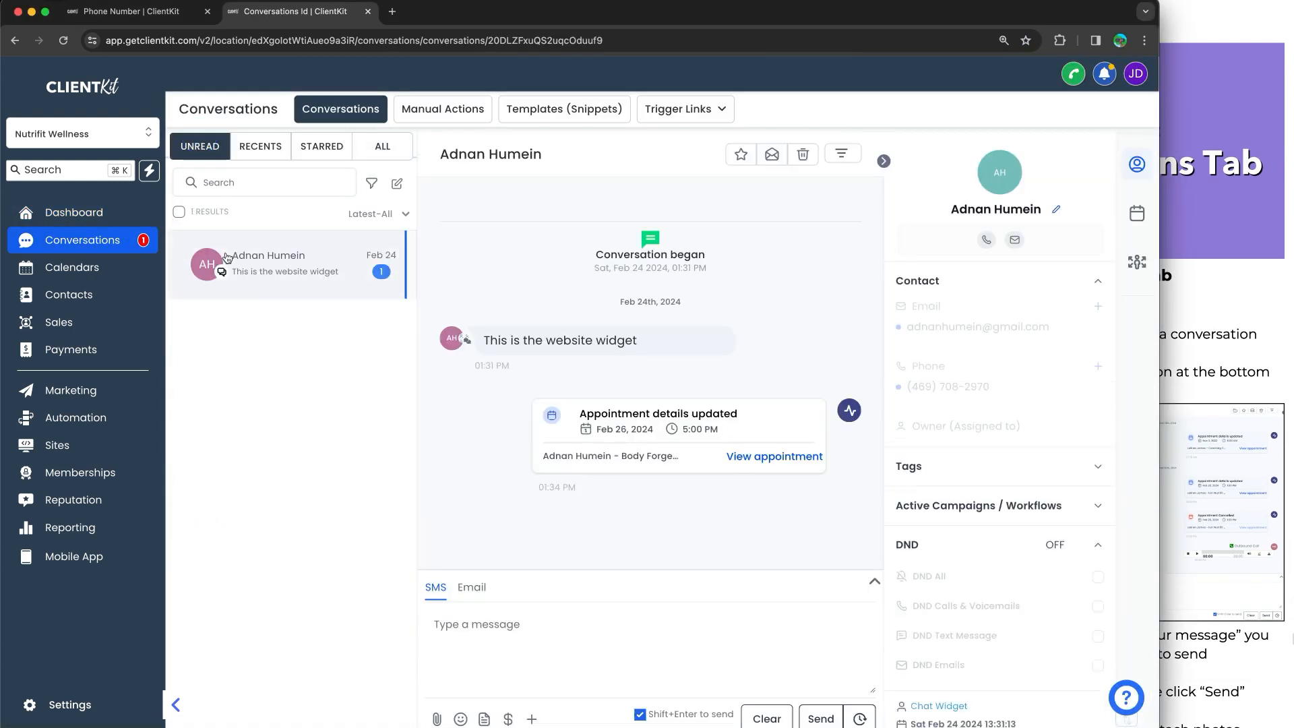
pyautogui.click(370, 159)
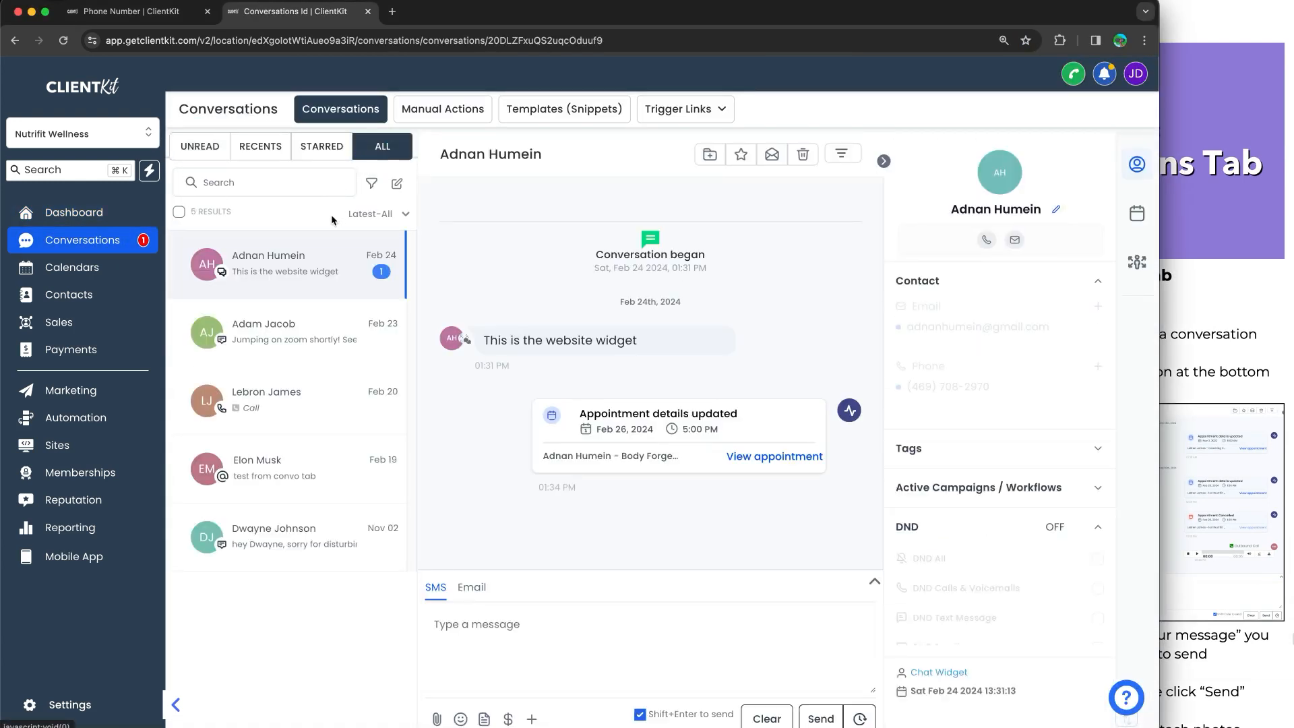
pyautogui.click(304, 397)
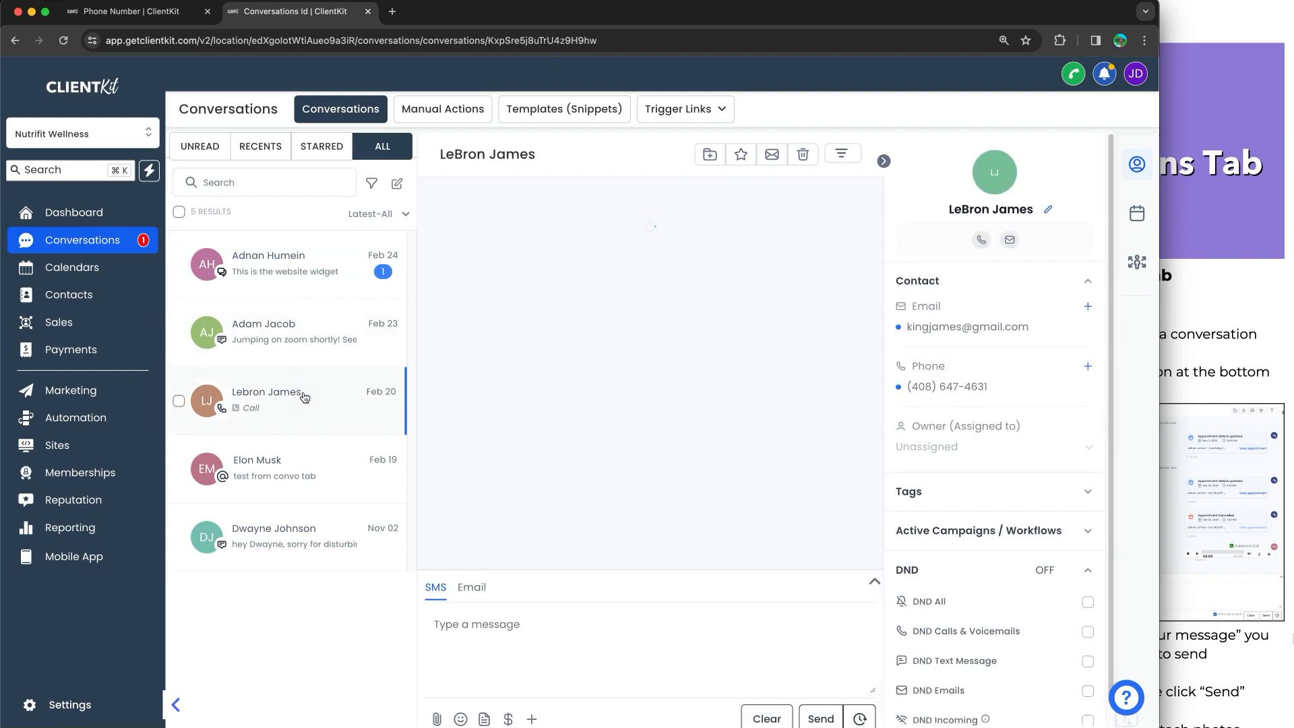
# - Write the SMS message "hi how are you lebron? you and I are budding?" in the LeBron James conversation
pyautogui.click(610, 629)
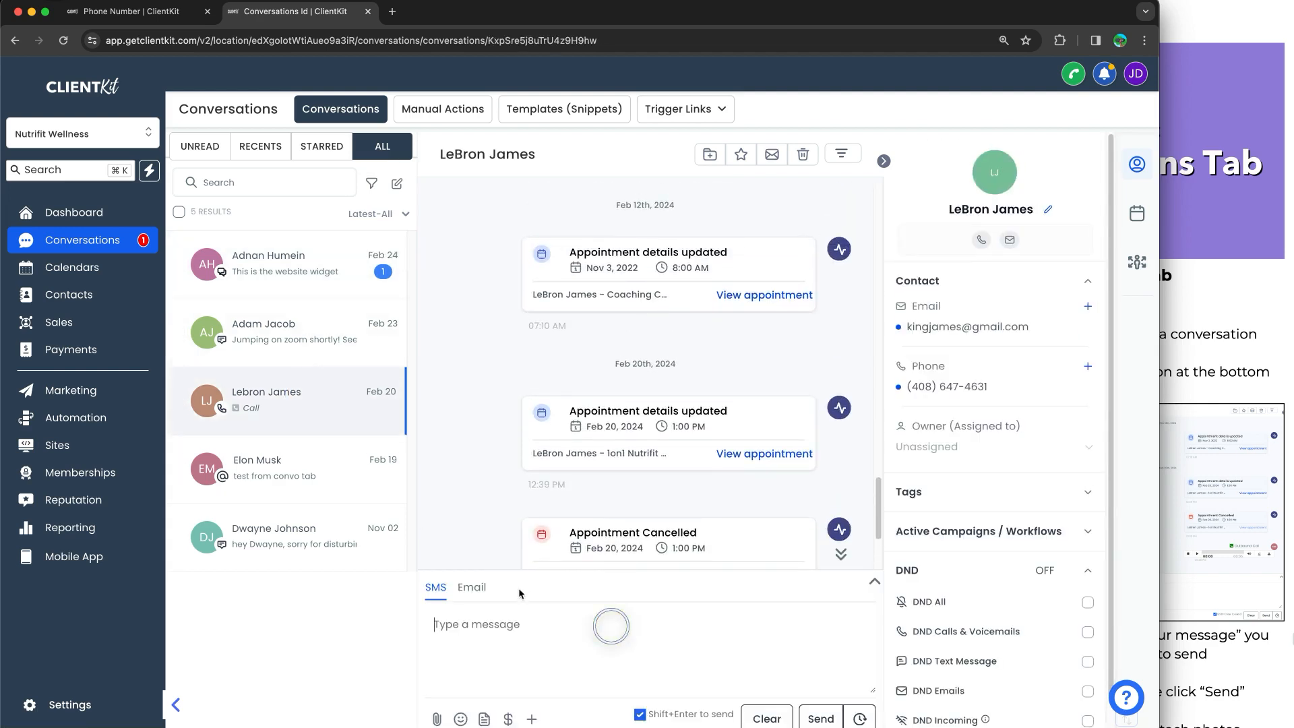
pyautogui.moveTo(415, 682)
pyautogui.mouseDown()
pyautogui.moveTo(397, 580)
pyautogui.moveTo(827, 569)
pyautogui.moveTo(859, 667)
pyautogui.moveTo(416, 680)
pyautogui.mouseUp()
pyautogui.moveTo(433, 511); pyautogui.dragTo(428, 565)
pyautogui.moveTo(252, 400); pyautogui.dragTo(288, 397)
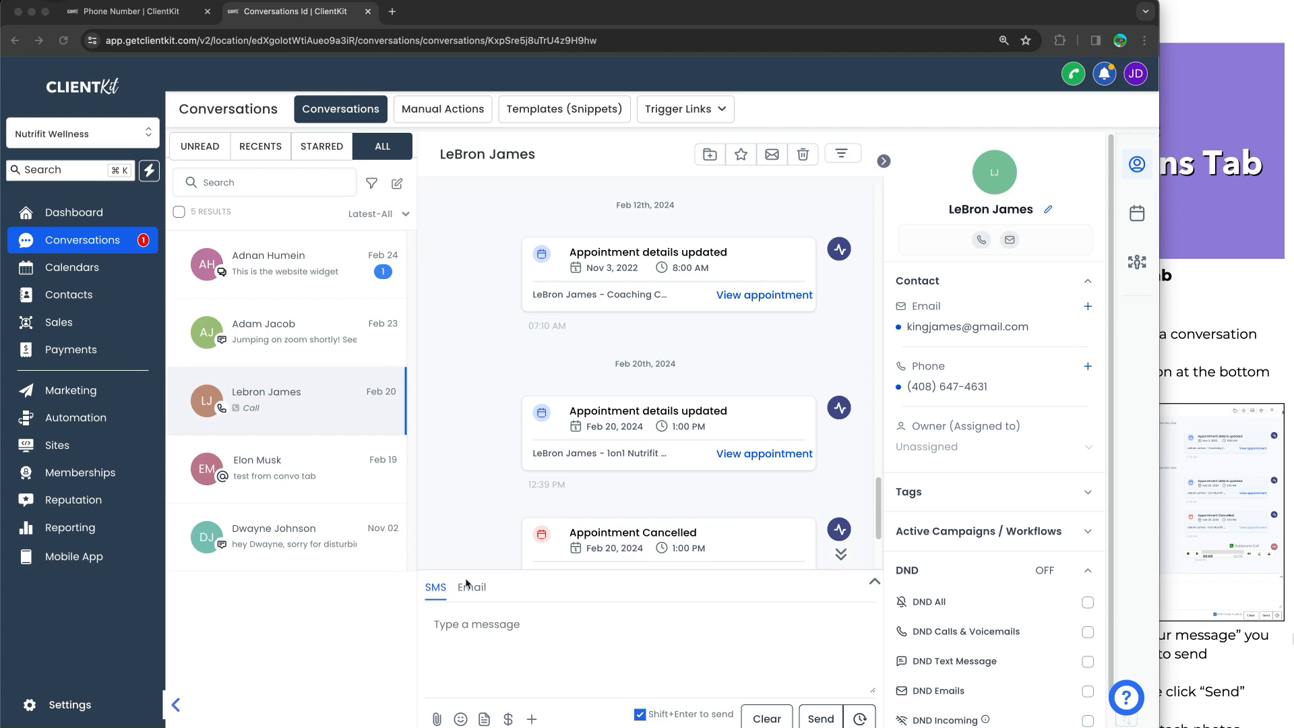
pyautogui.click(461, 648)
pyautogui.write('hi how are ')
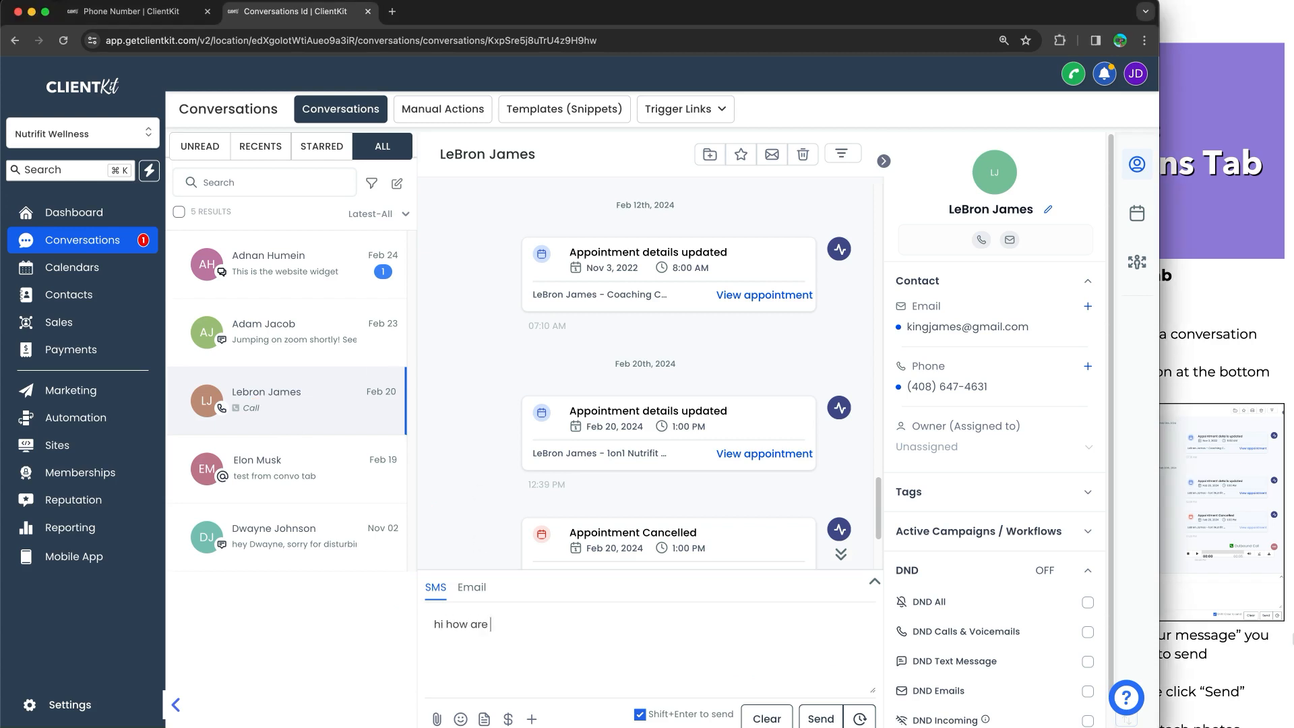
pyautogui.write('you lebron? you and I are budding?')
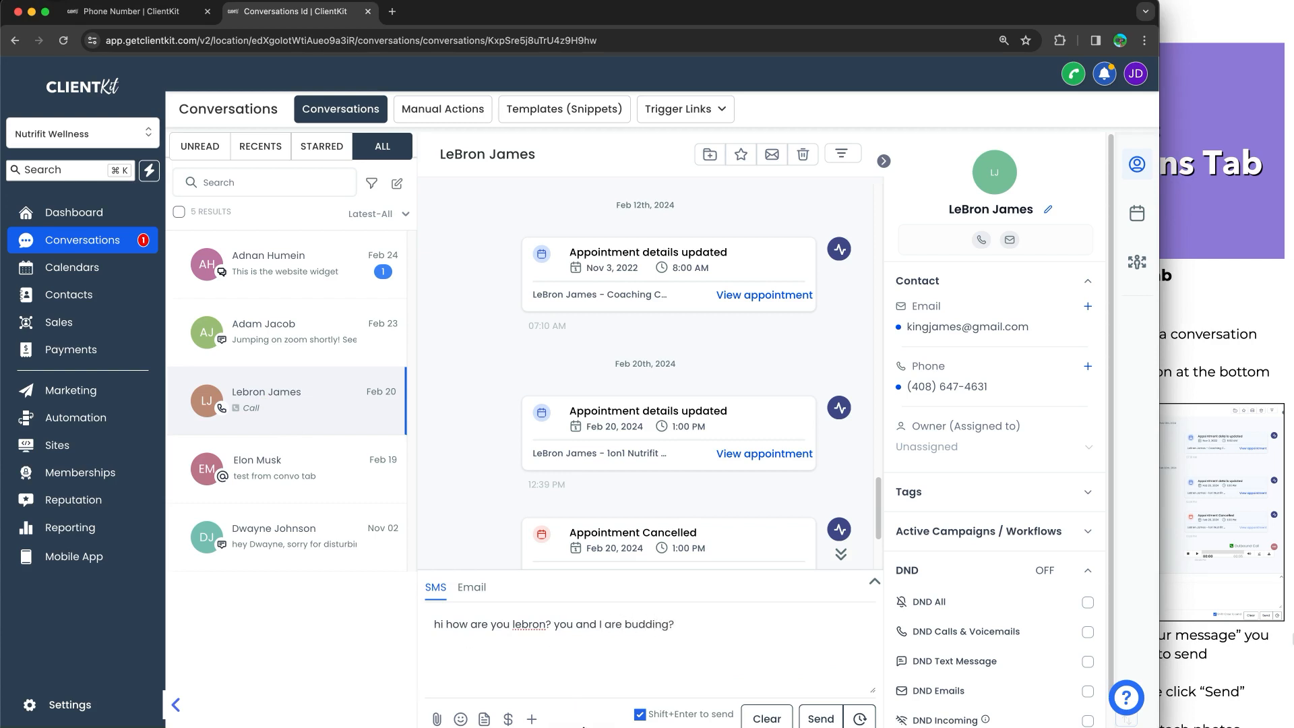
pyautogui.moveTo(584, 727); pyautogui.dragTo(584, 724)
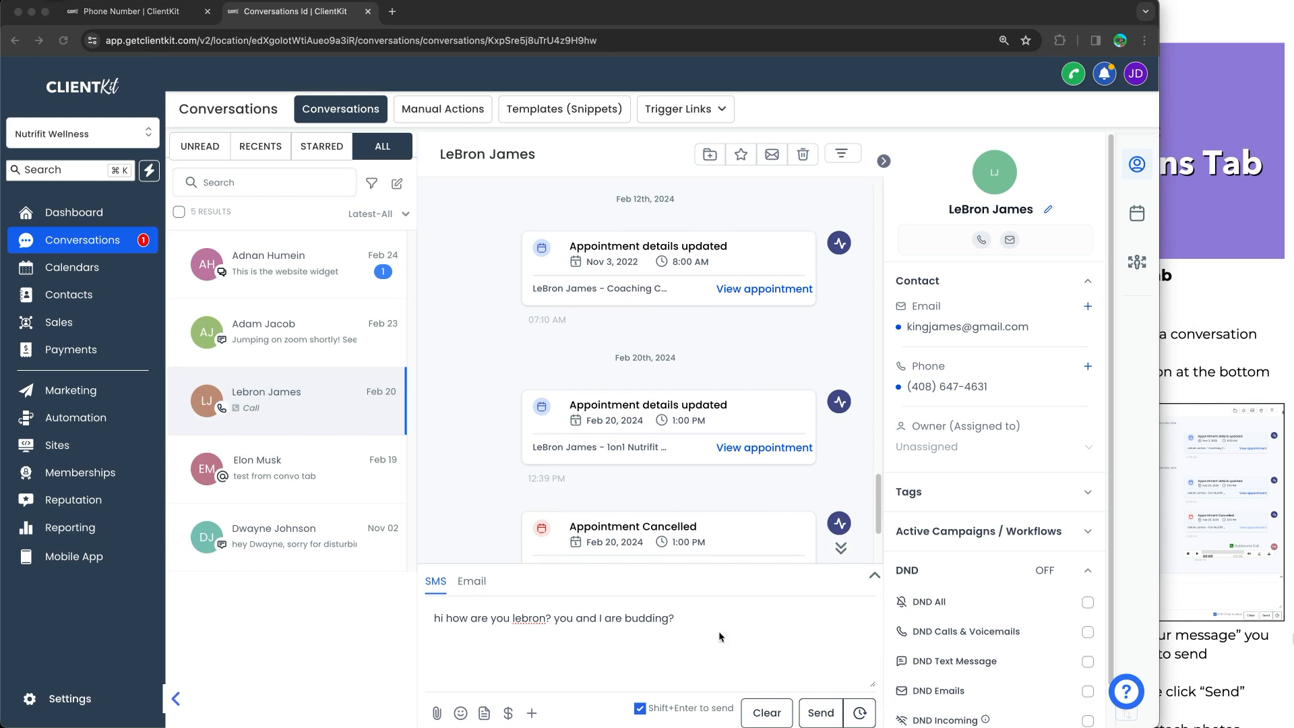
# - Review the date, time and contact timezone options for scheduling the SMS, and close them without scheduling
pyautogui.moveTo(833, 669); pyautogui.dragTo(818, 699)
pyautogui.moveTo(816, 678); pyautogui.dragTo(833, 688)
pyautogui.moveTo(761, 654); pyautogui.dragTo(758, 690)
pyautogui.moveTo(754, 666); pyautogui.dragTo(776, 680)
pyautogui.click(866, 709)
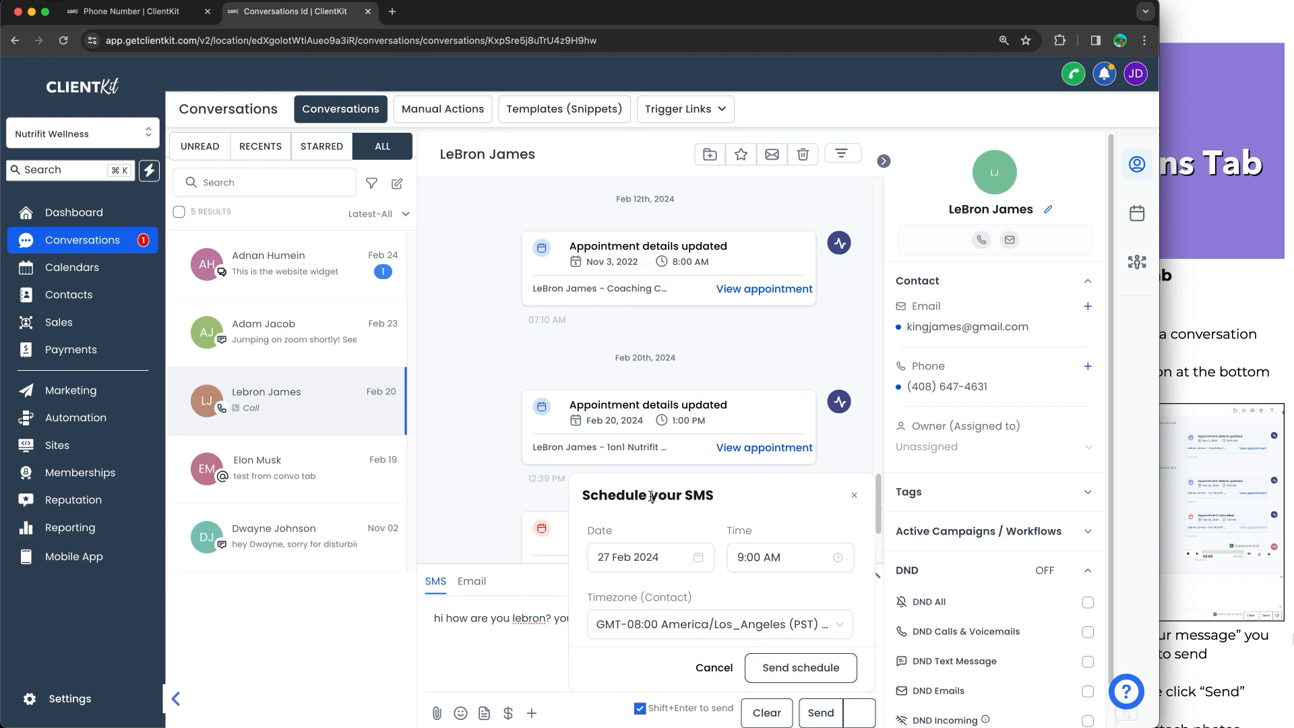
pyautogui.moveTo(713, 496); pyautogui.dragTo(681, 519)
pyautogui.moveTo(766, 511); pyautogui.dragTo(780, 499)
pyautogui.moveTo(606, 581)
pyautogui.mouseDown()
pyautogui.moveTo(907, 627)
pyautogui.moveTo(584, 652)
pyautogui.moveTo(599, 592)
pyautogui.mouseUp()
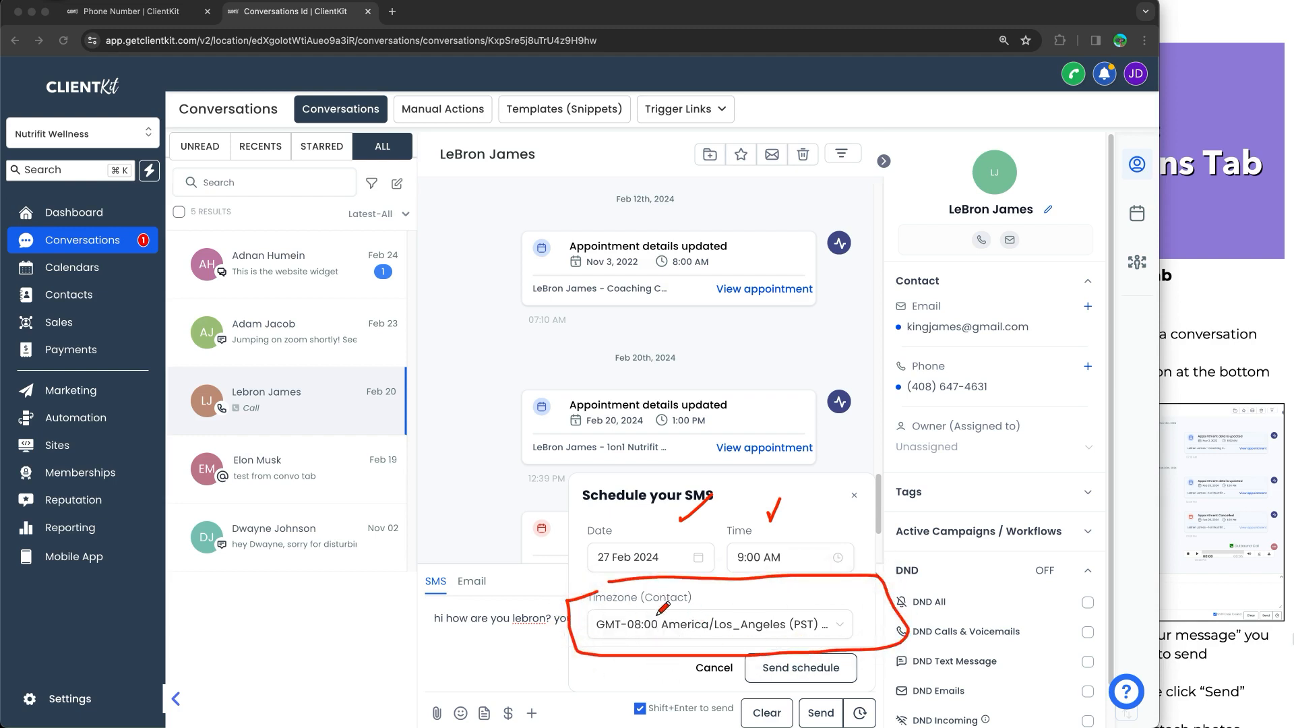
pyautogui.click(207, 80)
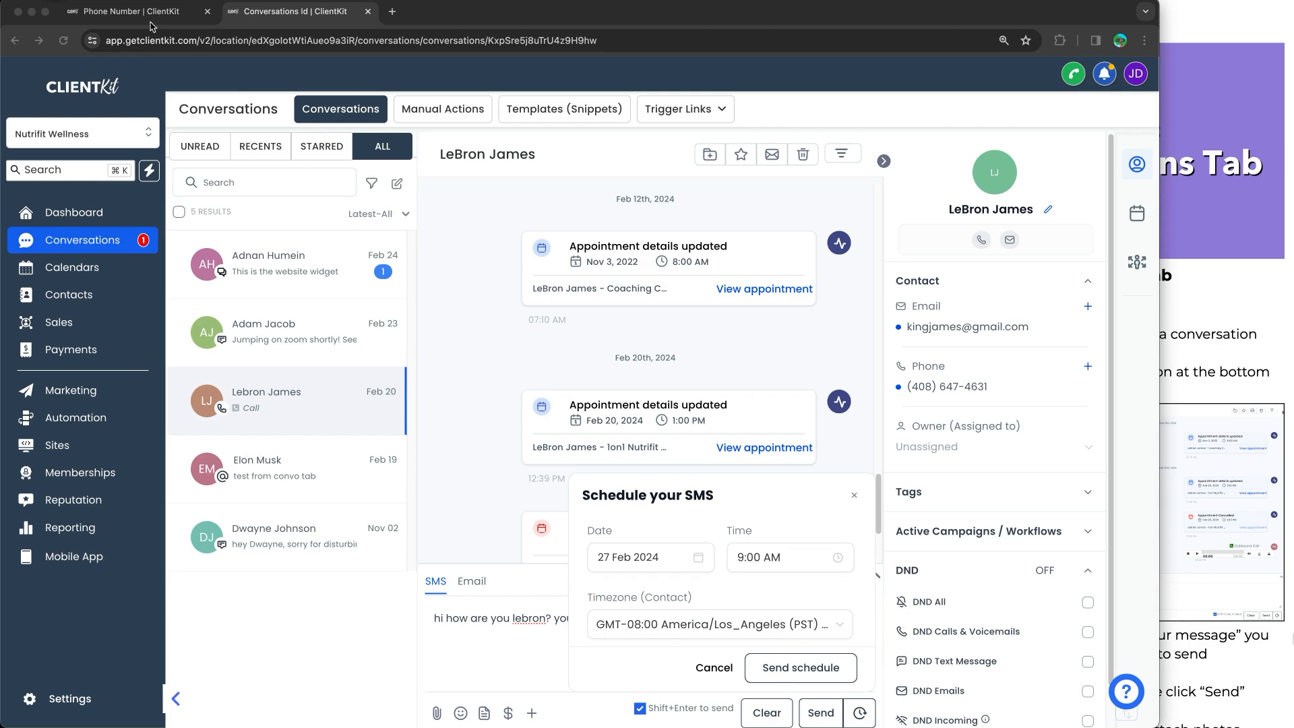
pyautogui.click(853, 497)
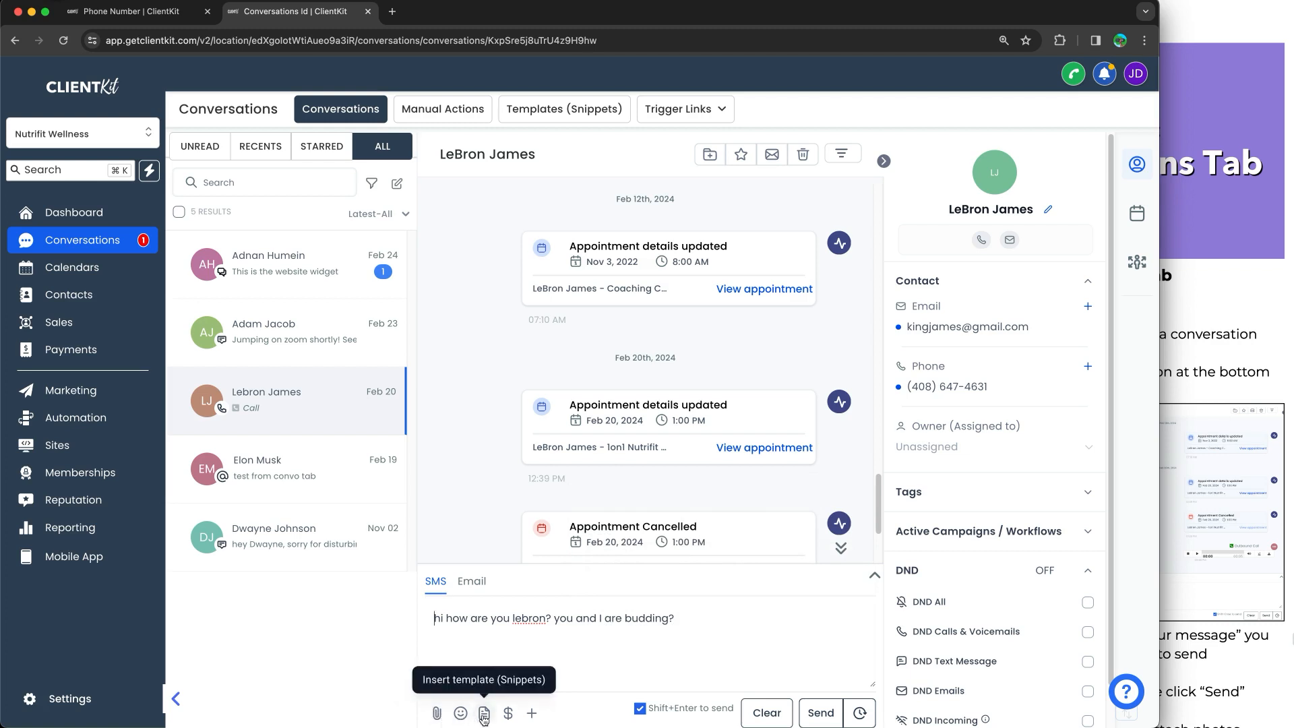
# - Browse the custom values that can be inserted into the SMS, including the Contact fields, without adding any
pyautogui.click(532, 713)
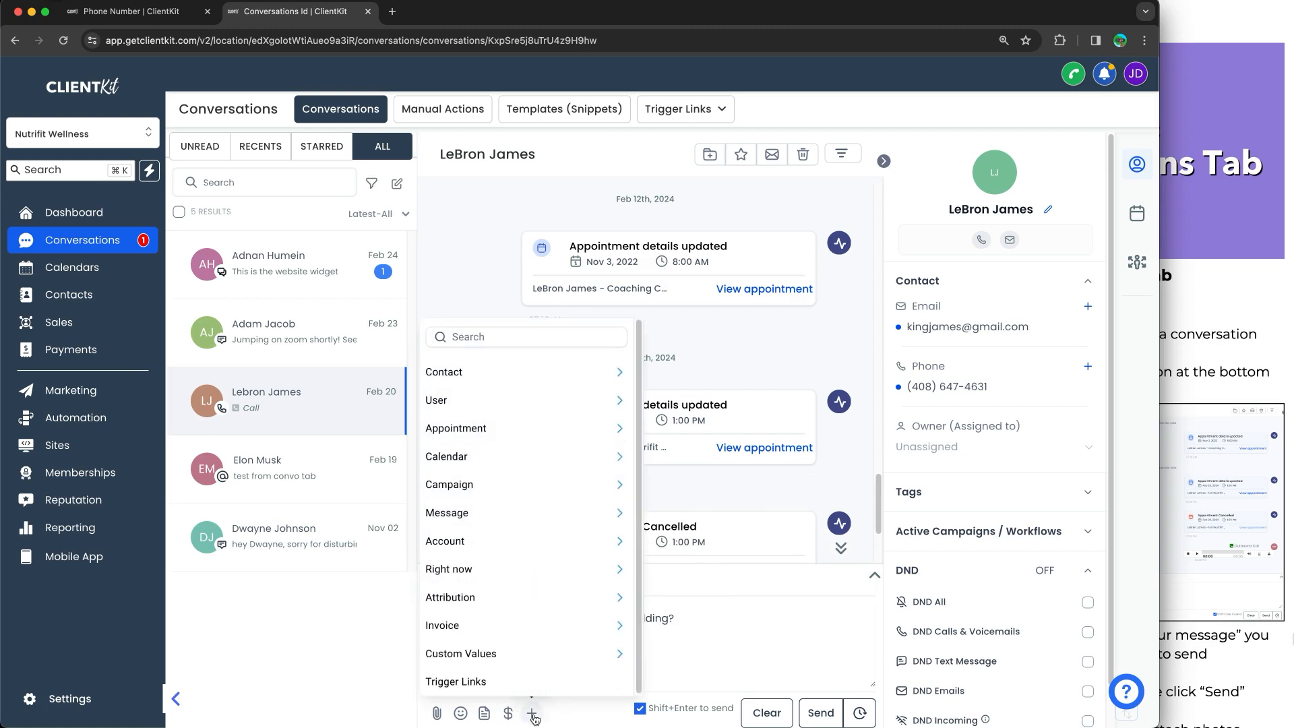
pyautogui.click(511, 375)
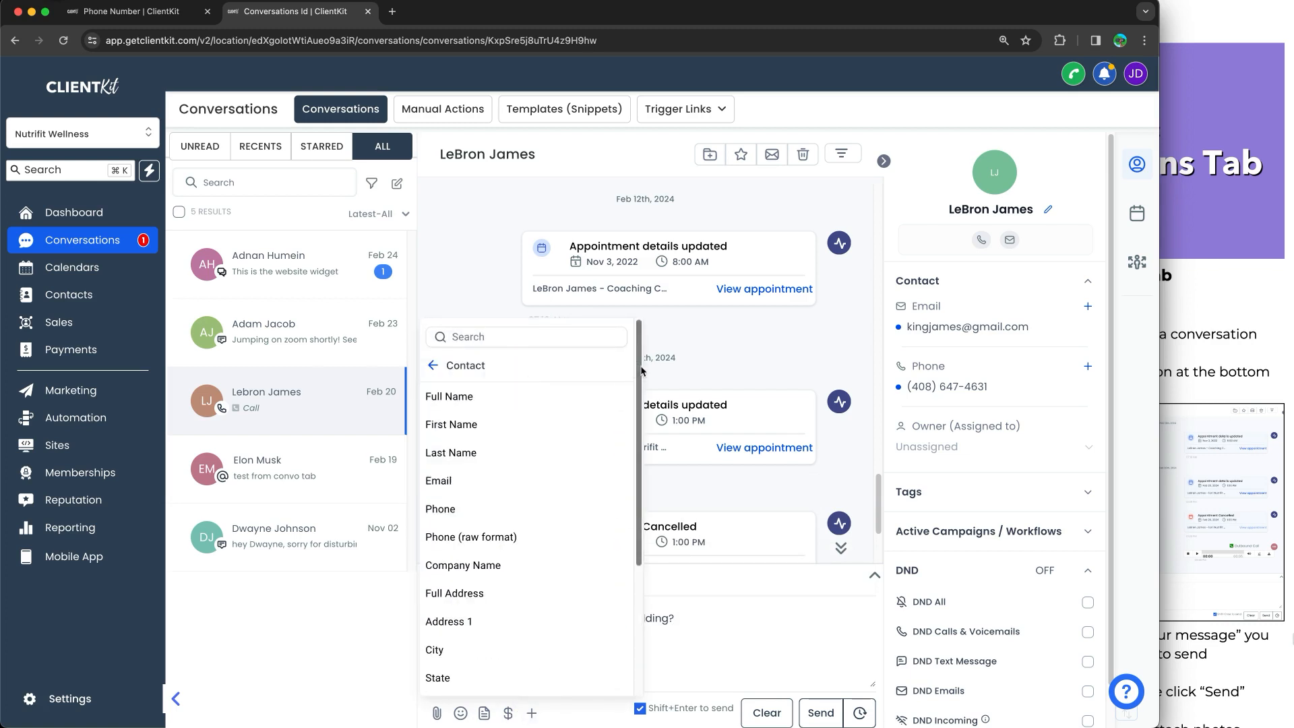
pyautogui.click(433, 365)
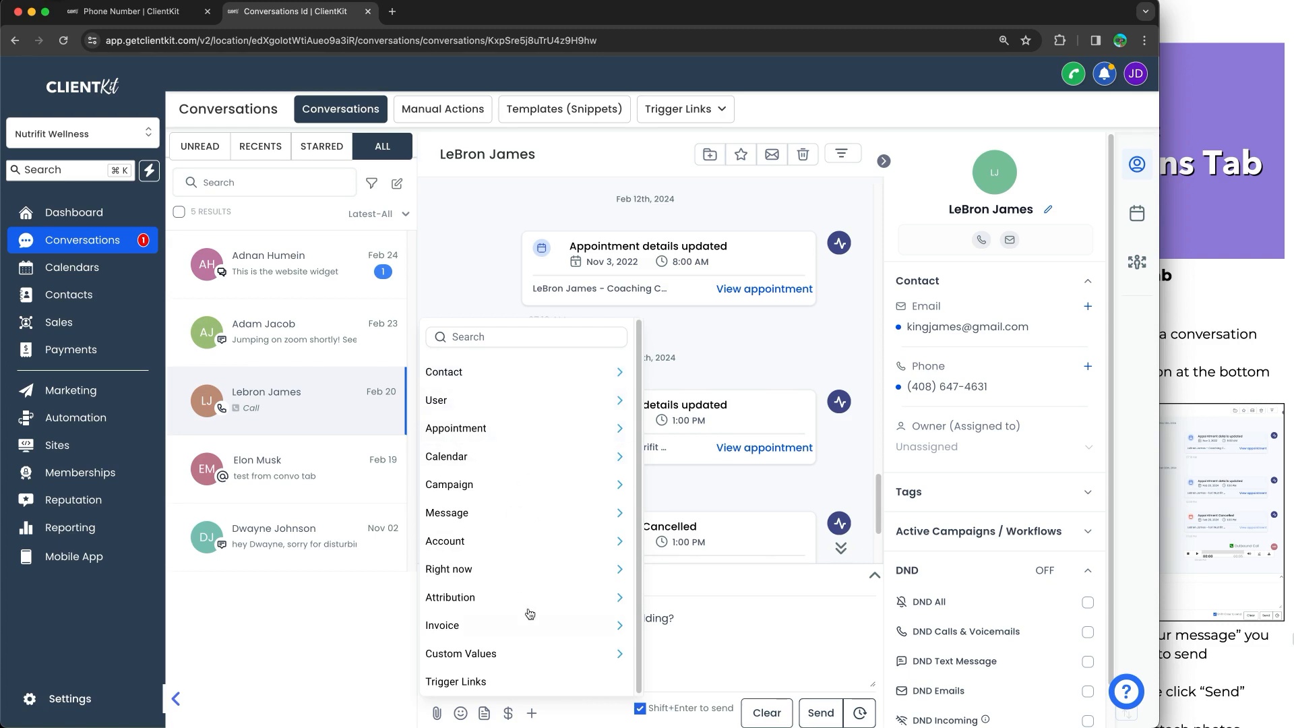
pyautogui.click(680, 615)
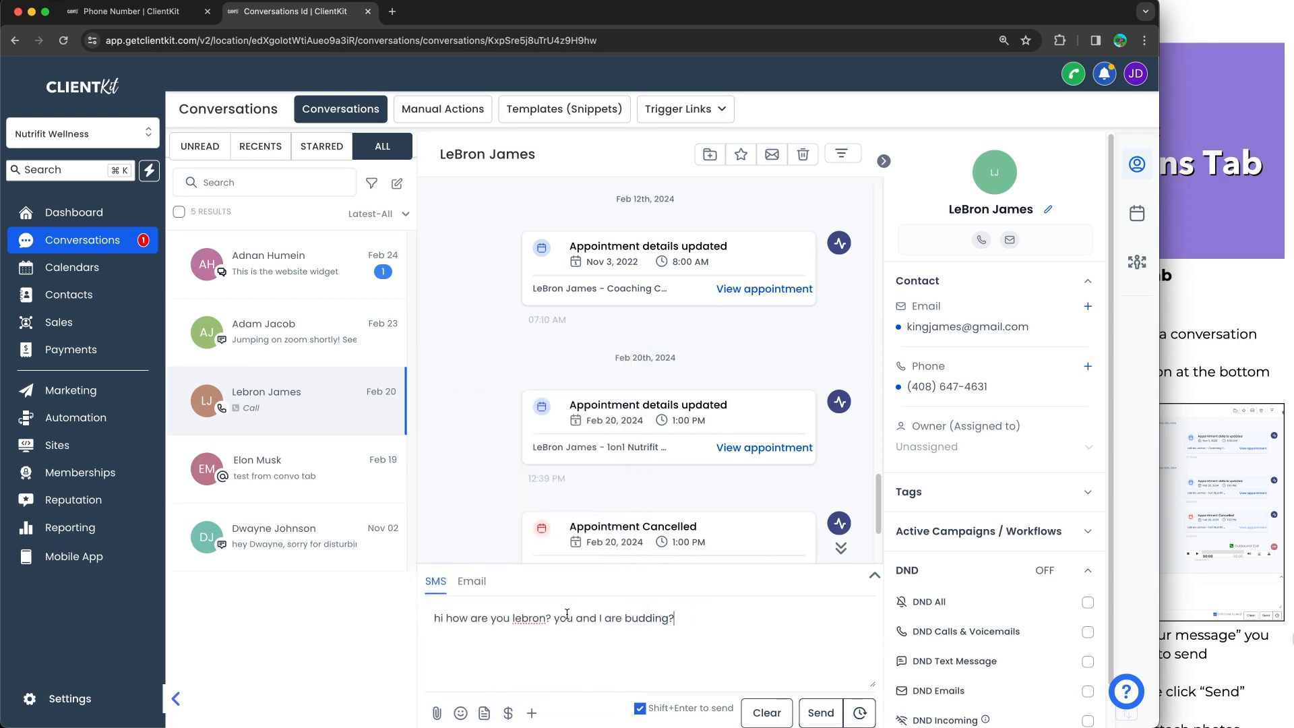
# - Send the drafted SMS to LeBron James
pyautogui.click(820, 715)
pyautogui.click(716, 611)
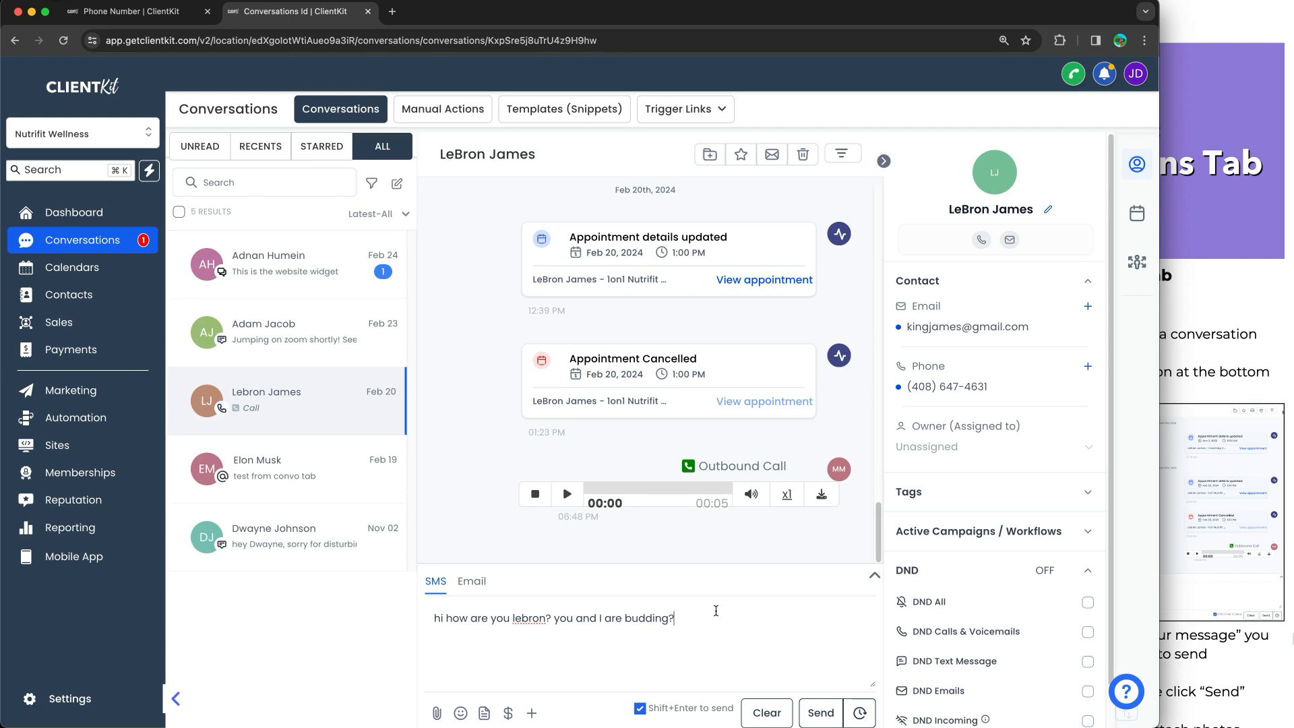
pyautogui.click(815, 707)
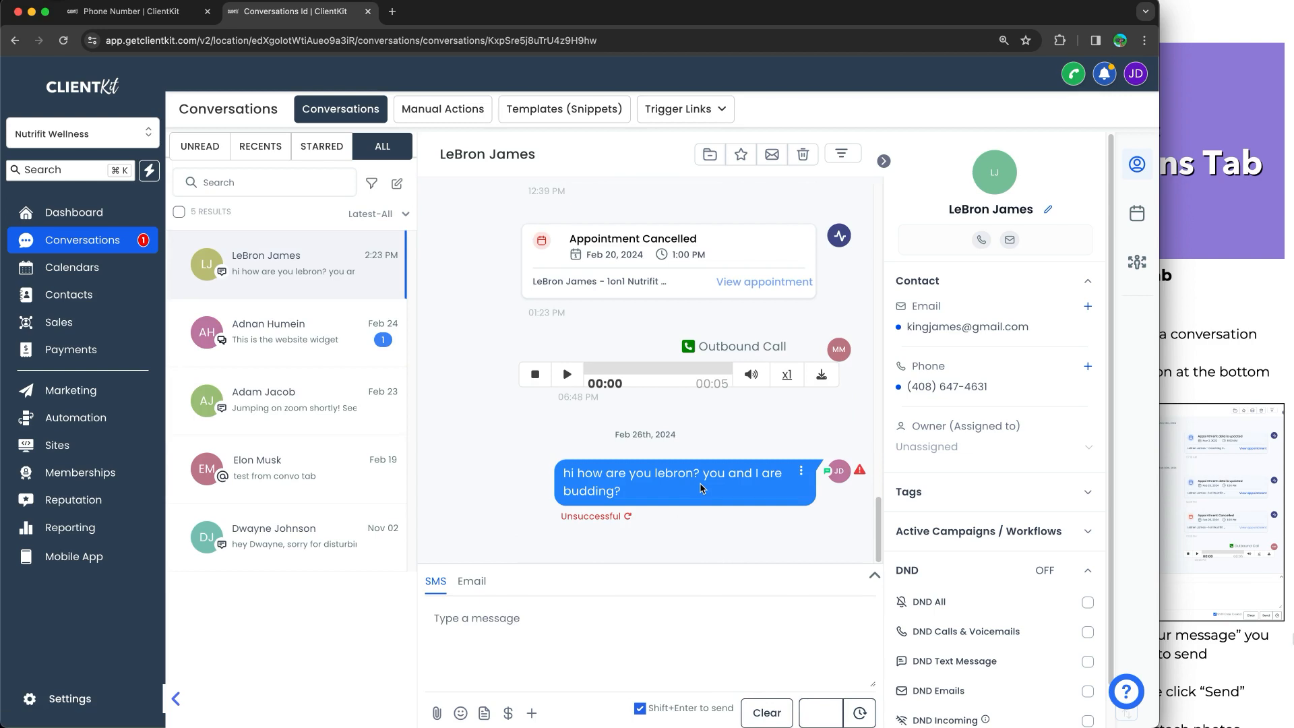
# - Inspect the delivery warning on the sent SMS and open its message details
pyautogui.moveTo(859, 472)
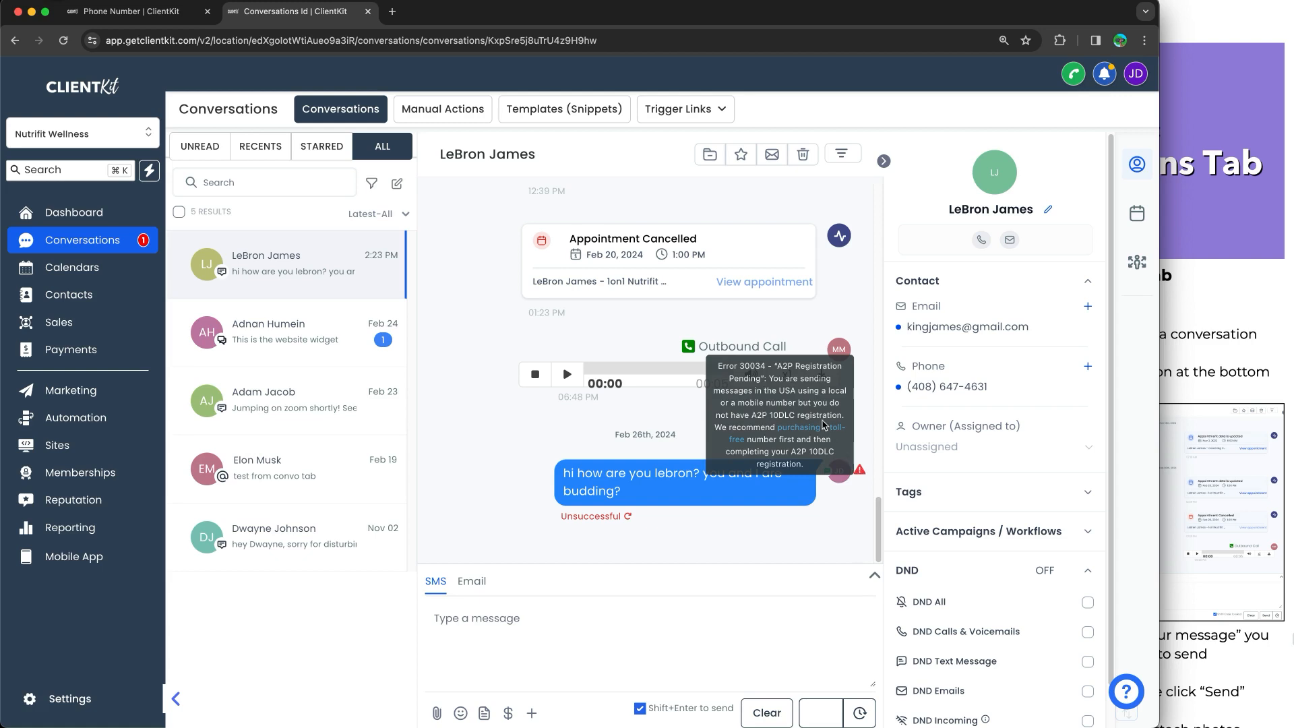
pyautogui.scroll(2, 822, 425)
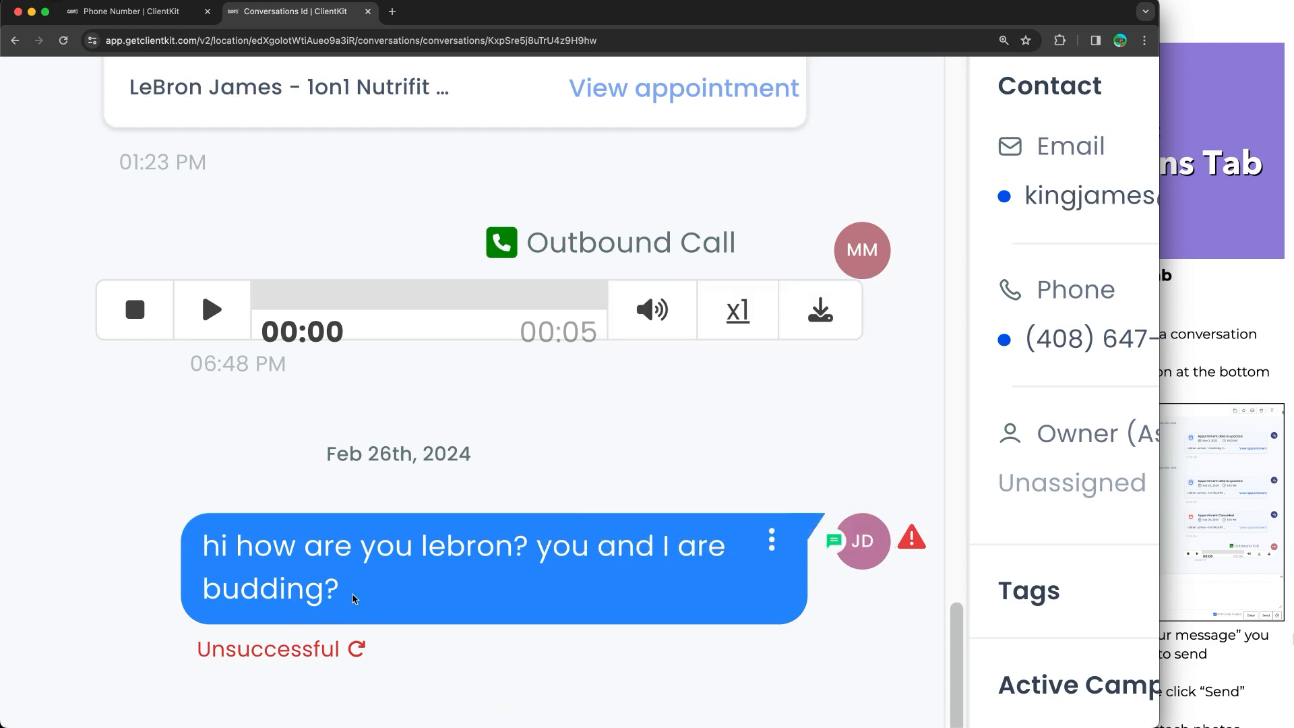
pyautogui.press('super+minus')
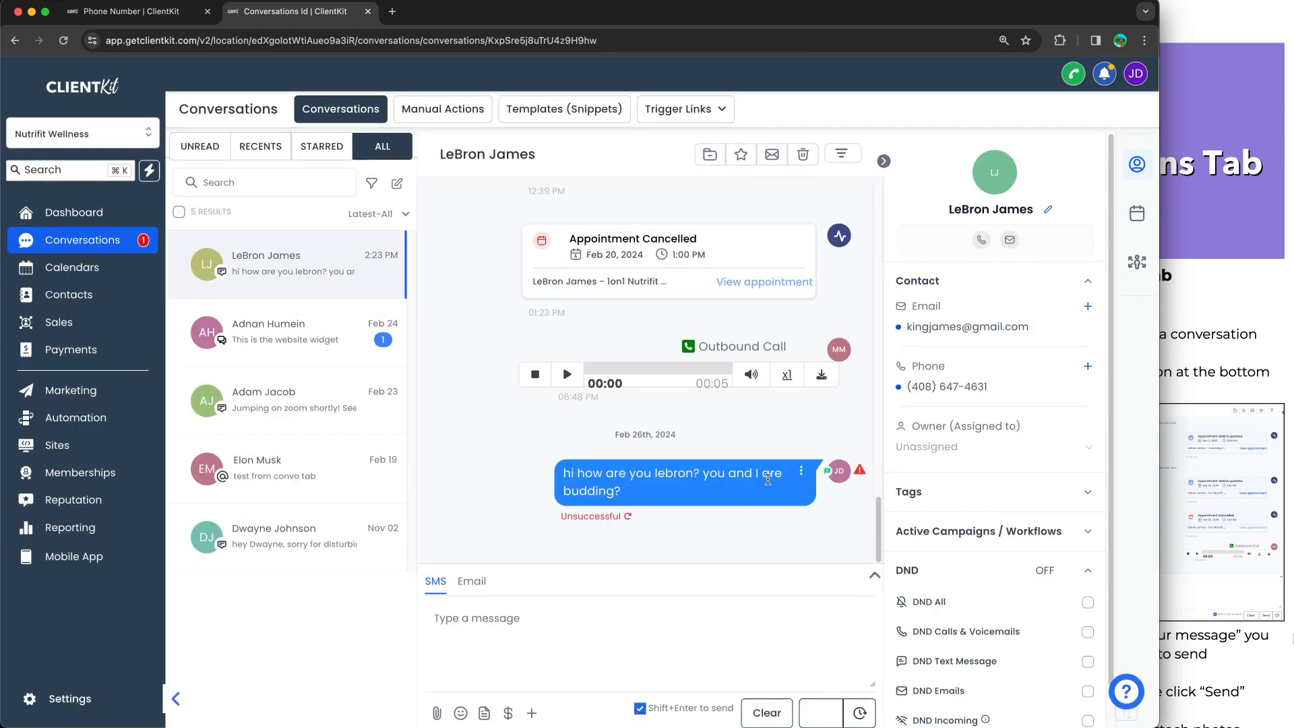
pyautogui.click(802, 473)
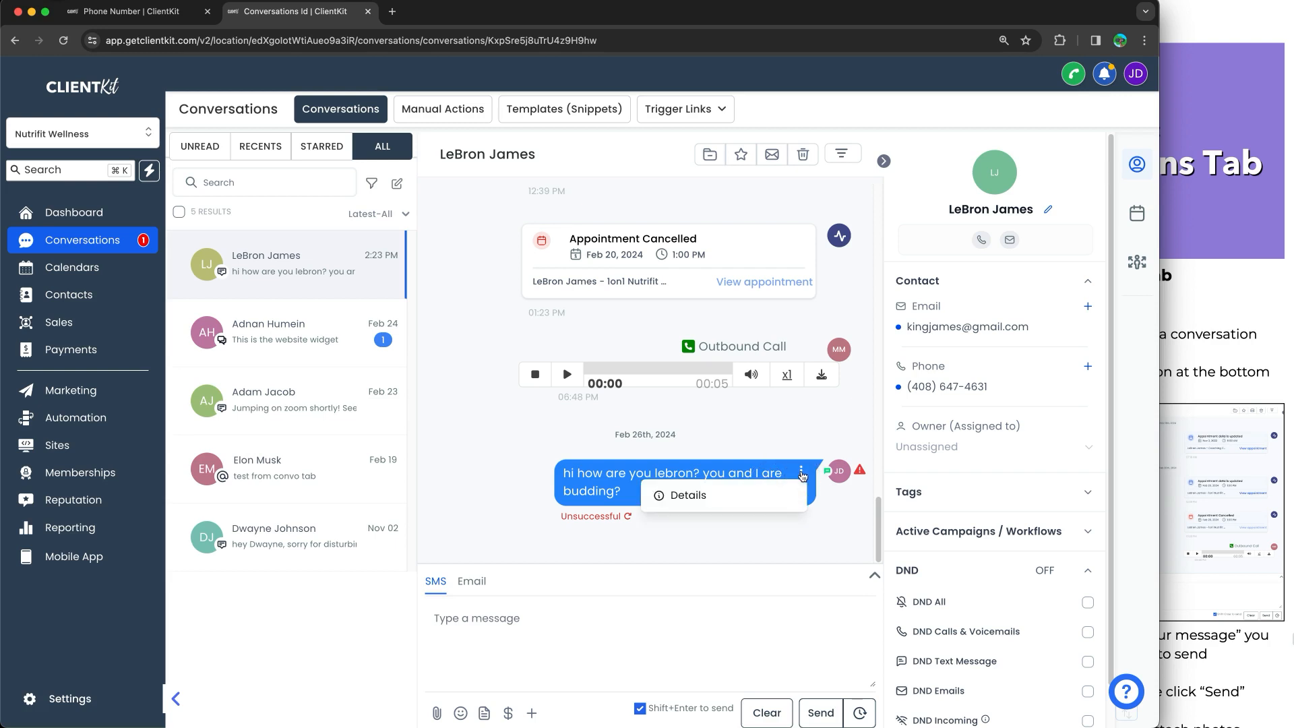
pyautogui.scroll(5, 803, 476)
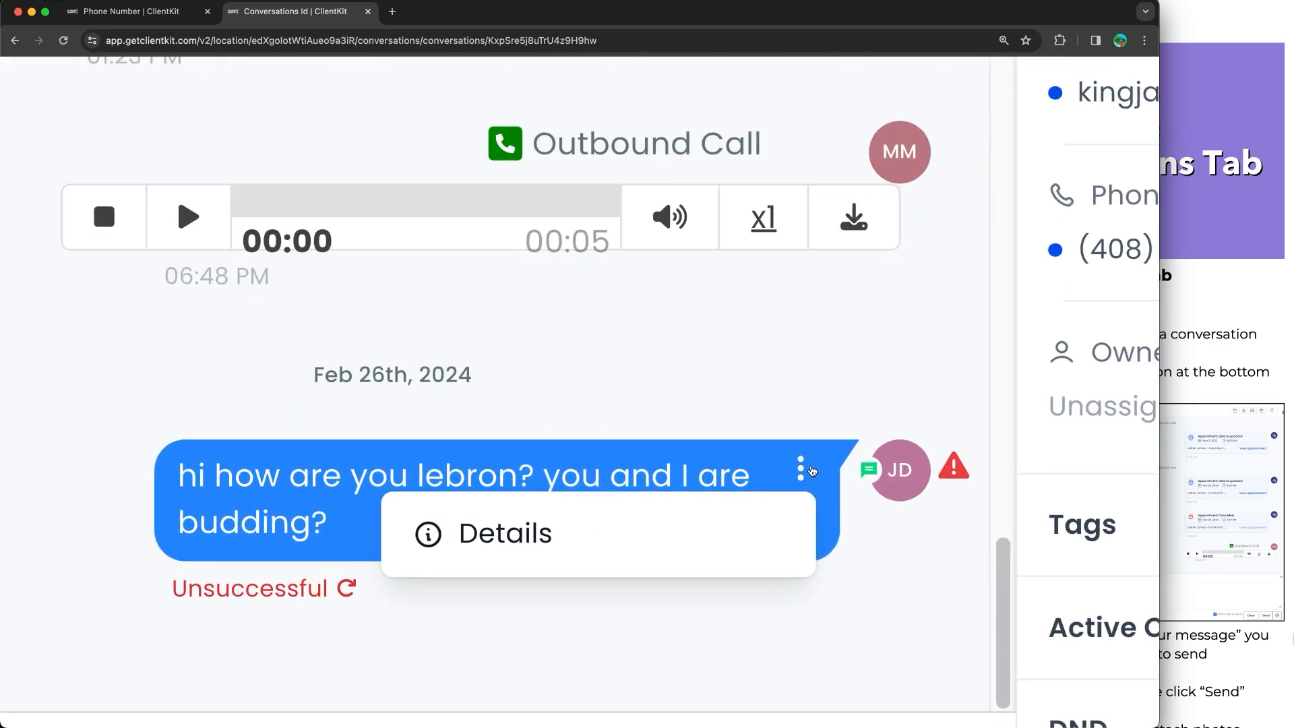
pyautogui.scroll(-5, 811, 471)
pyautogui.click(765, 497)
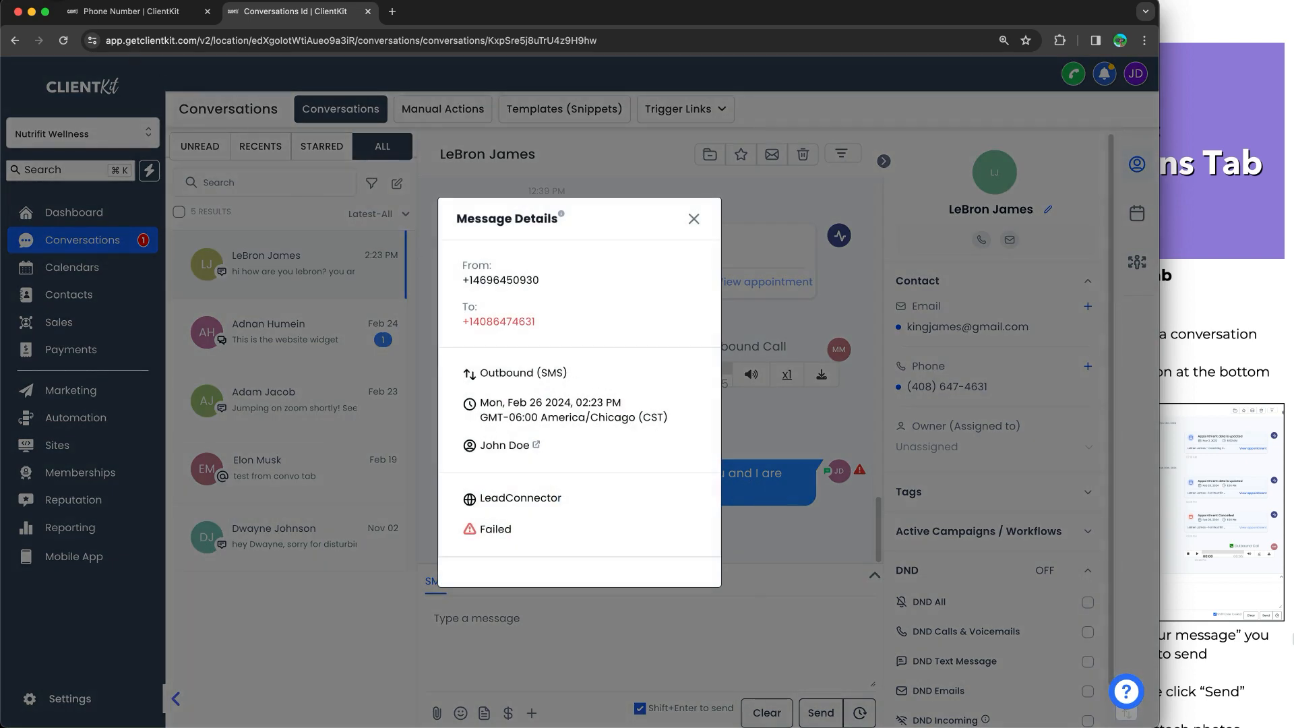
# - Review the sender and recipient numbers, sending user and delivery status in the message details, and close them
pyautogui.moveTo(554, 283)
pyautogui.mouseDown()
pyautogui.moveTo(430, 268)
pyautogui.moveTo(543, 267)
pyautogui.moveTo(462, 326)
pyautogui.moveTo(499, 296)
pyautogui.mouseUp()
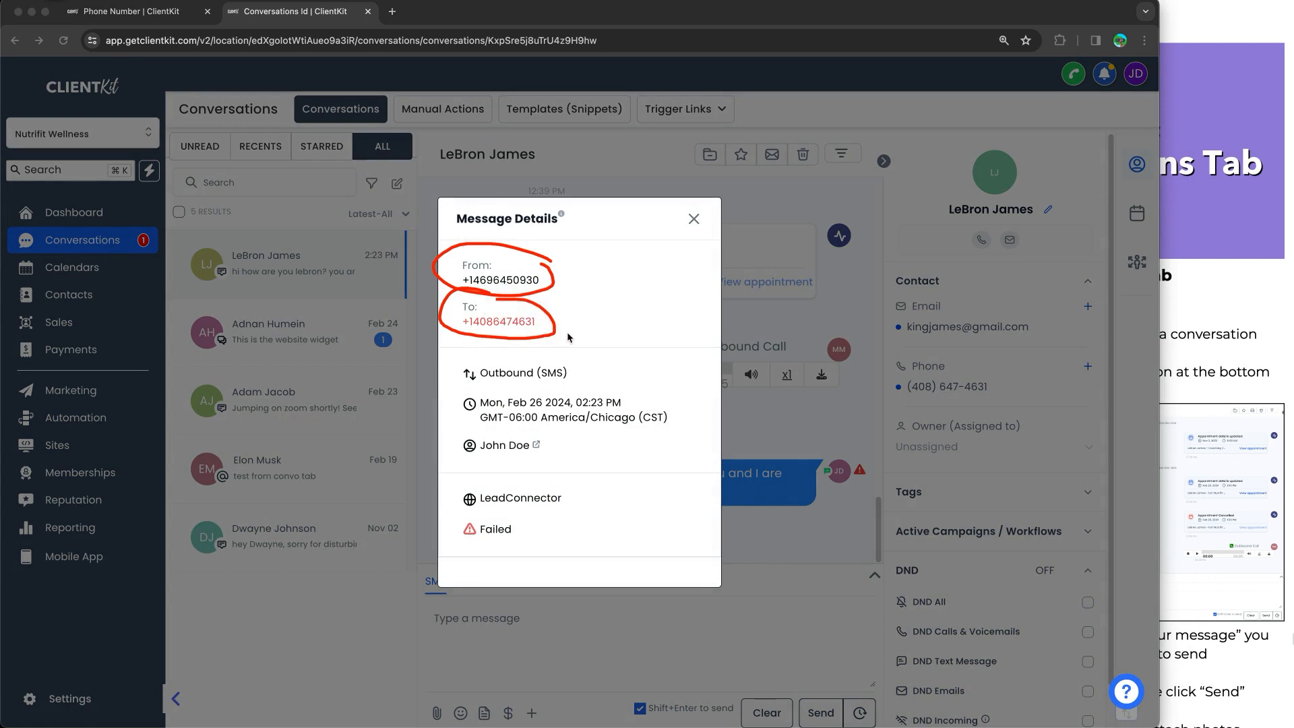
pyautogui.moveTo(507, 425)
pyautogui.mouseDown()
pyautogui.moveTo(572, 442)
pyautogui.moveTo(446, 470)
pyautogui.moveTo(521, 429)
pyautogui.mouseUp()
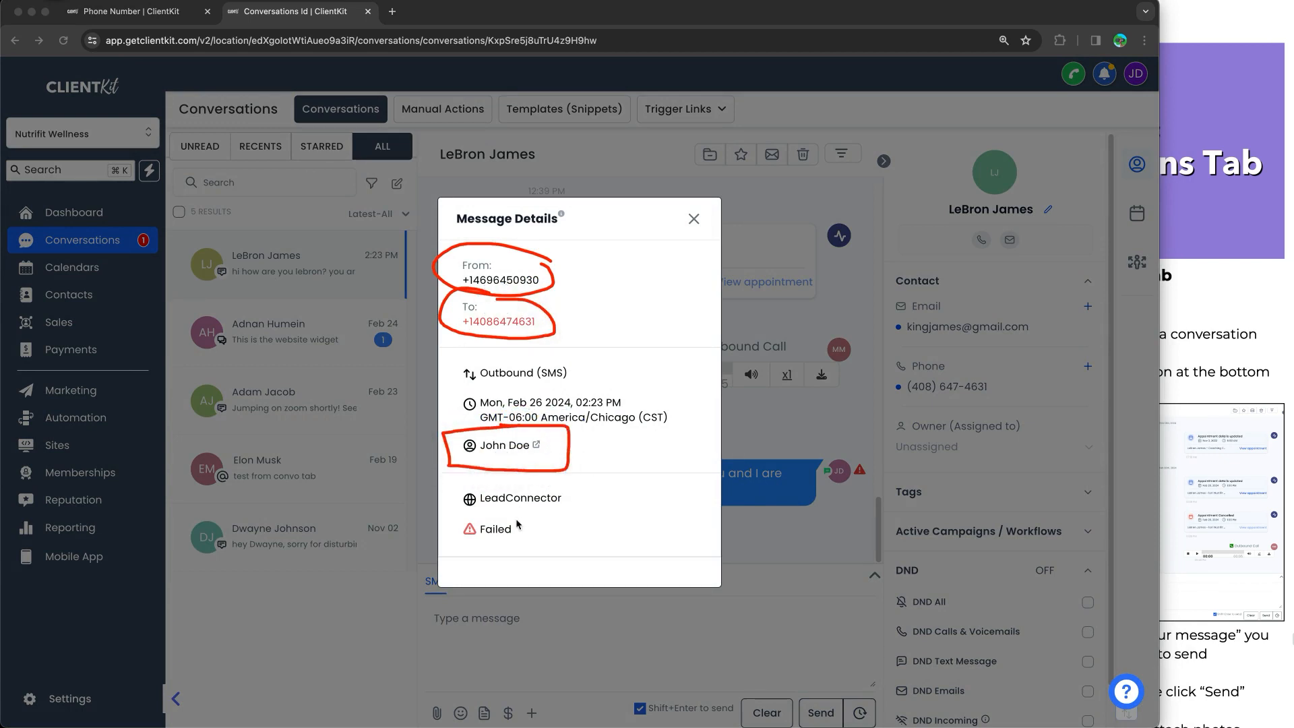
pyautogui.moveTo(520, 521)
pyautogui.mouseDown()
pyautogui.moveTo(457, 536)
pyautogui.moveTo(499, 527)
pyautogui.mouseUp()
pyautogui.click(697, 218)
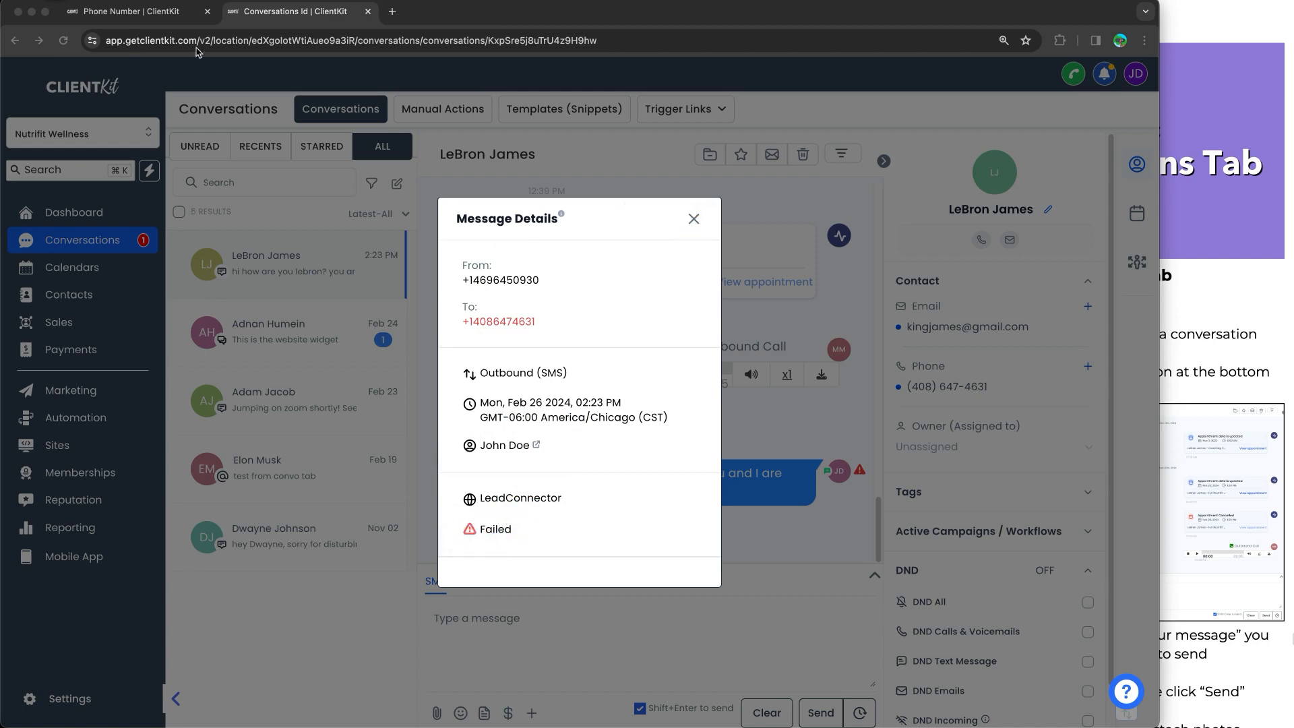
pyautogui.click(695, 223)
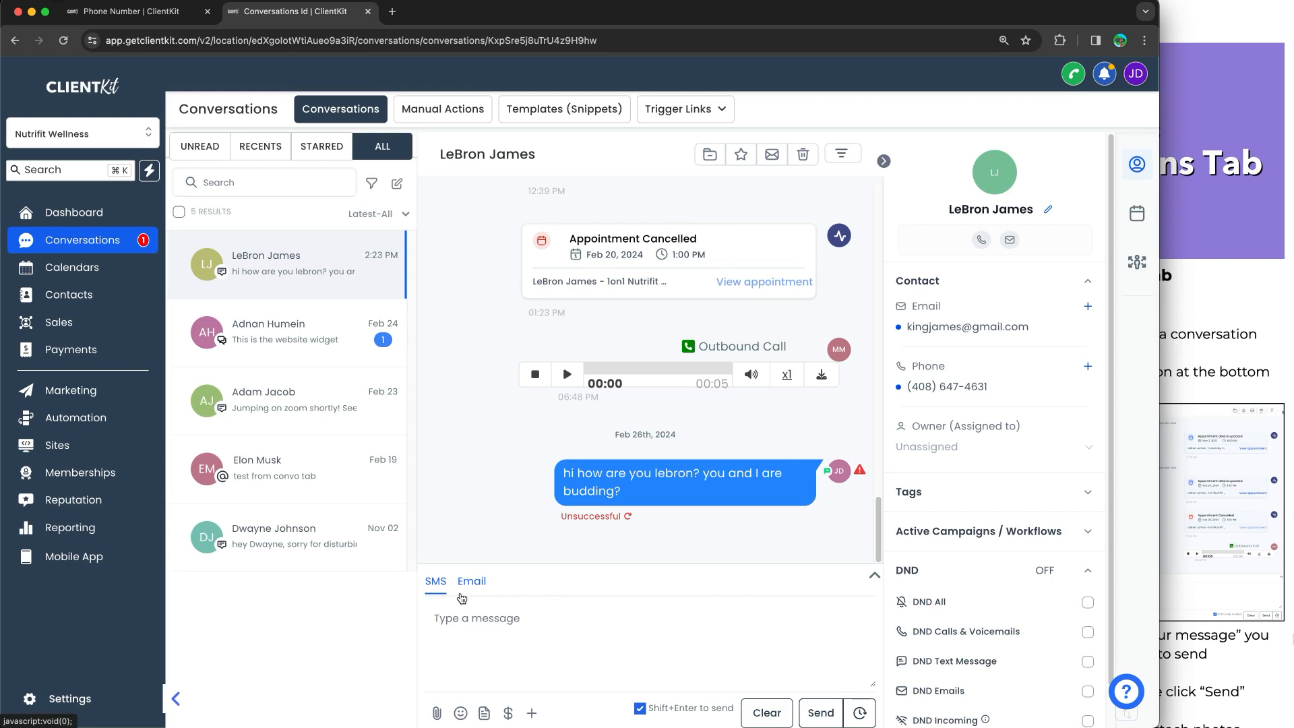
# - Review the DND options in LeBron James's contact details, including DND Emails, without enabling any
pyautogui.scroll(-2, 948, 477)
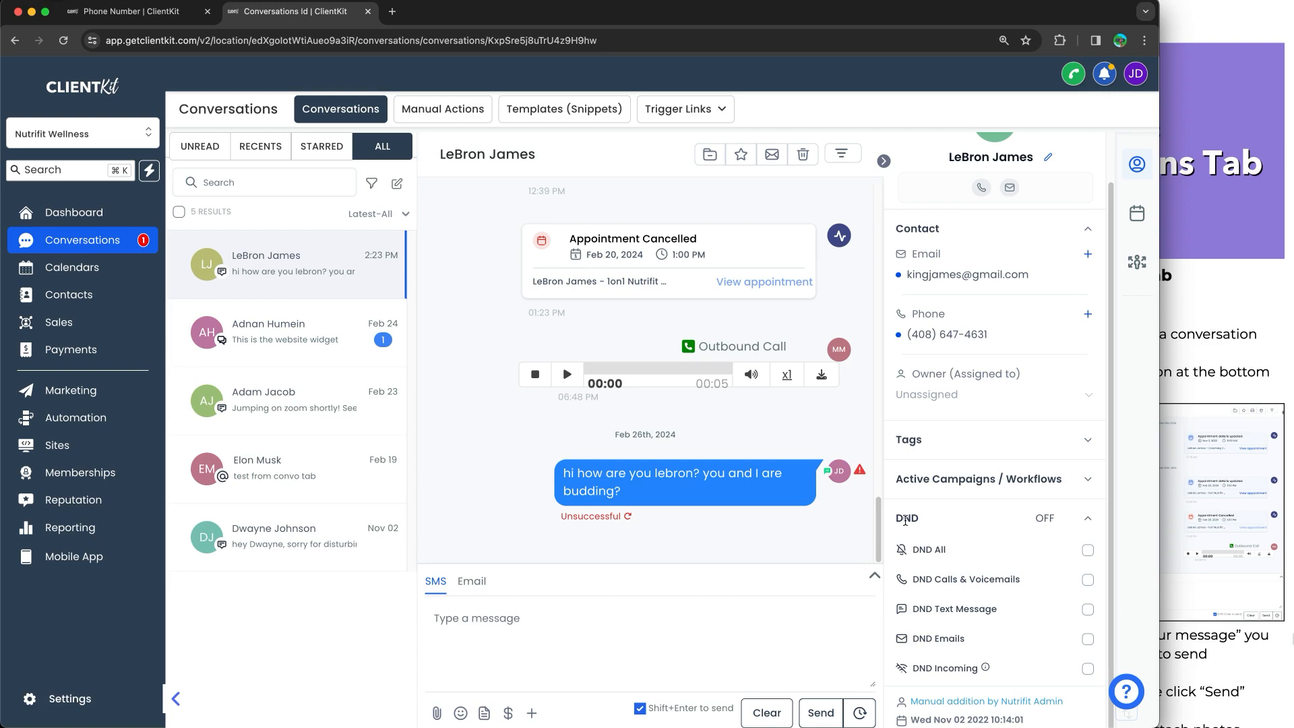
pyautogui.click(189, 14)
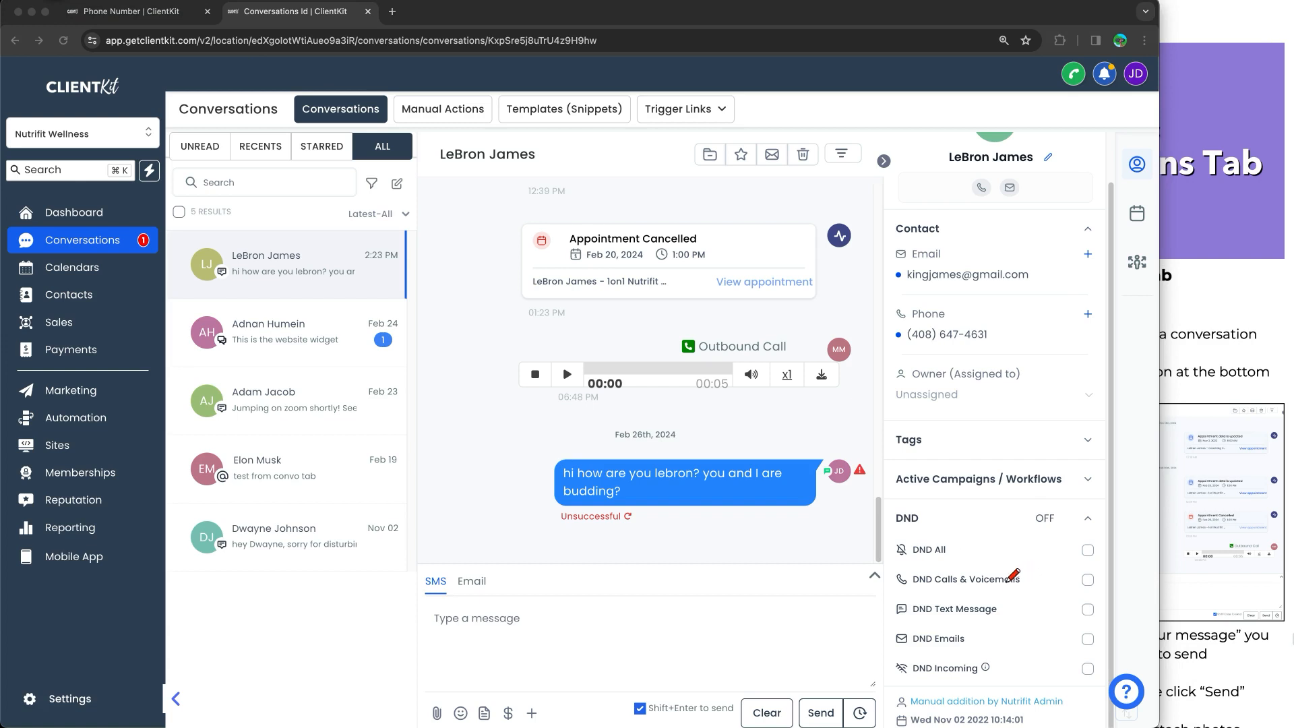
pyautogui.moveTo(974, 628)
pyautogui.mouseDown()
pyautogui.moveTo(1106, 652)
pyautogui.moveTo(875, 647)
pyautogui.moveTo(977, 621)
pyautogui.mouseUp()
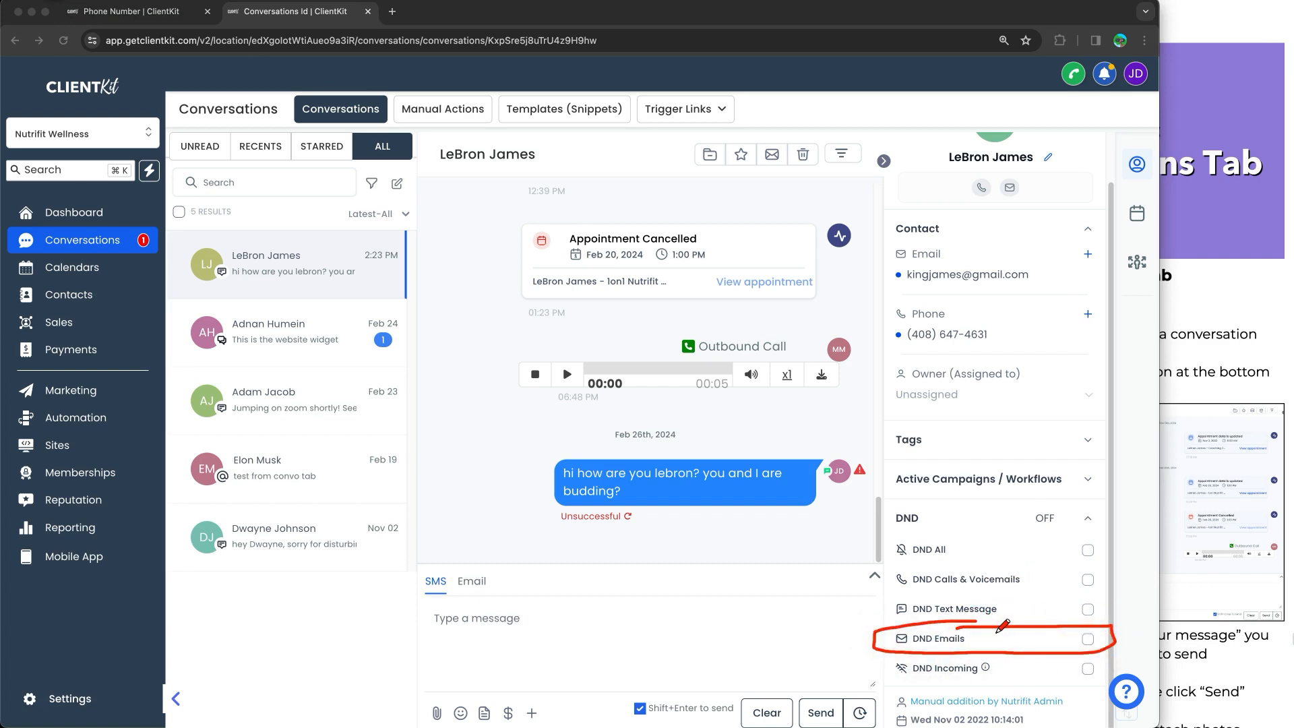
pyautogui.press('Escape')
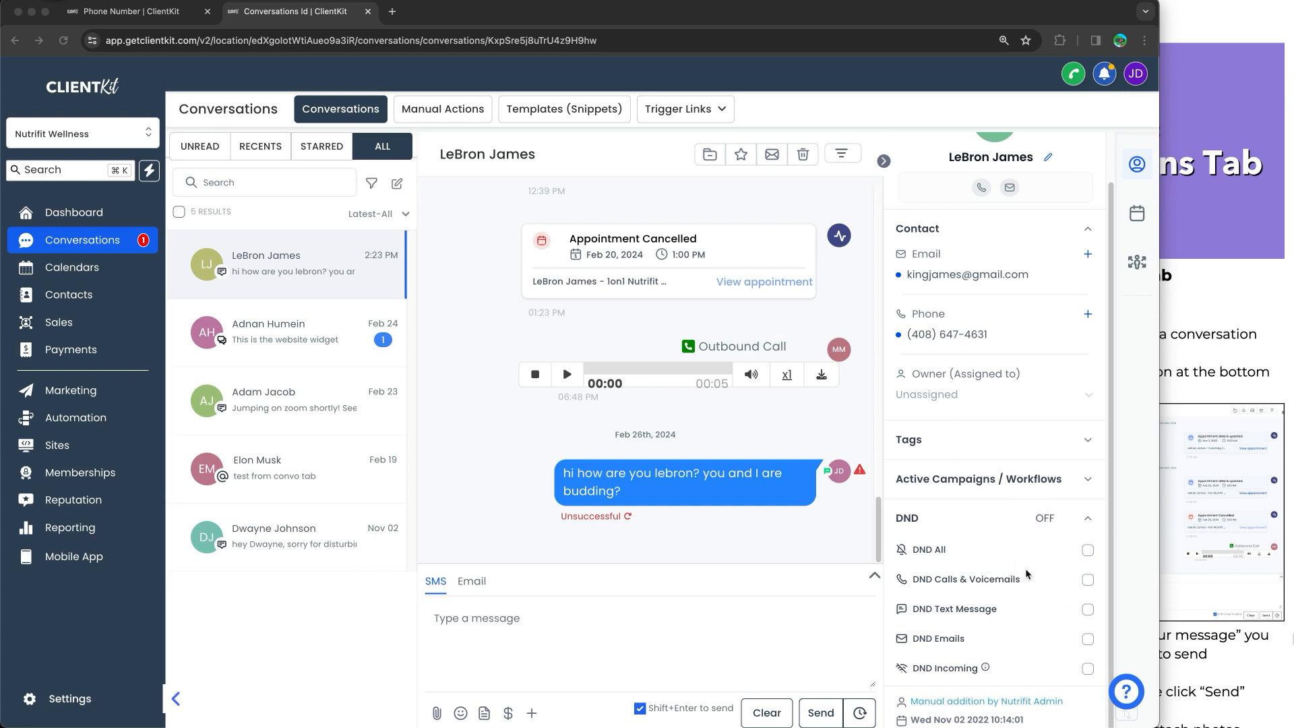
# - Switch to the training document and read the instructions for Method #2: By Contact Page
pyautogui.click(1209, 343)
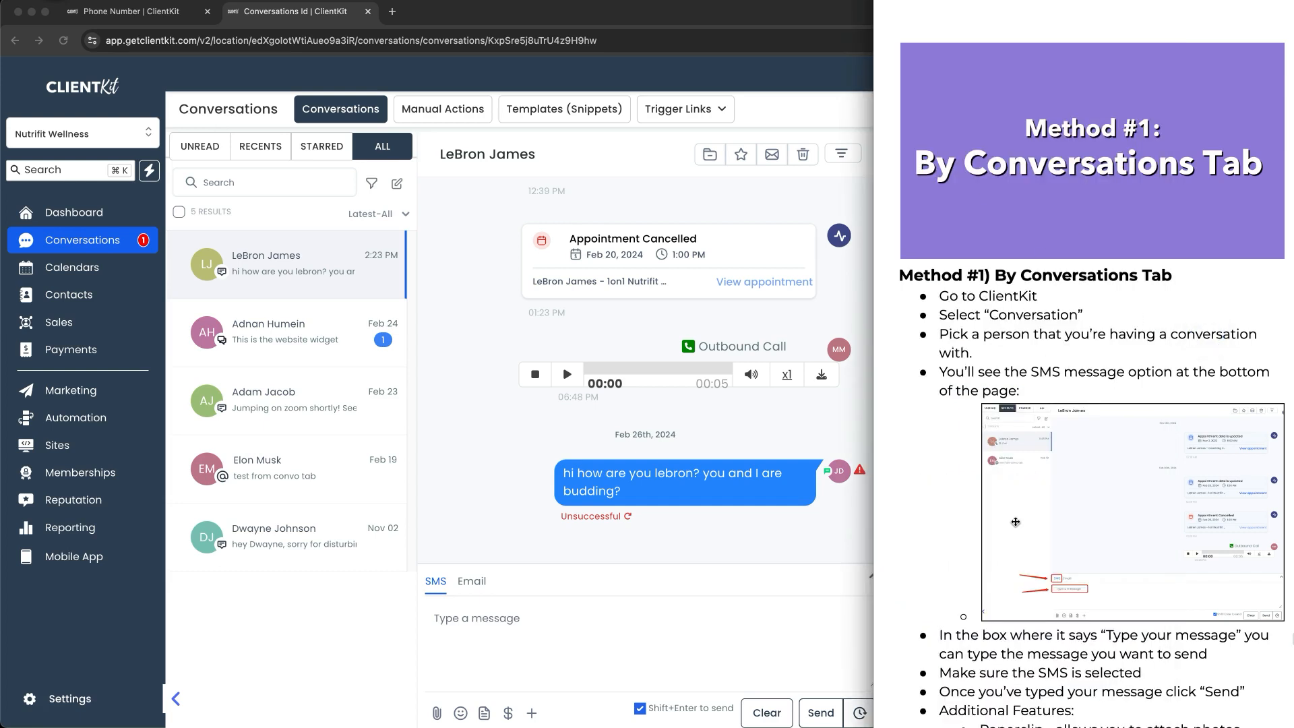
pyautogui.scroll(-5, 1016, 523)
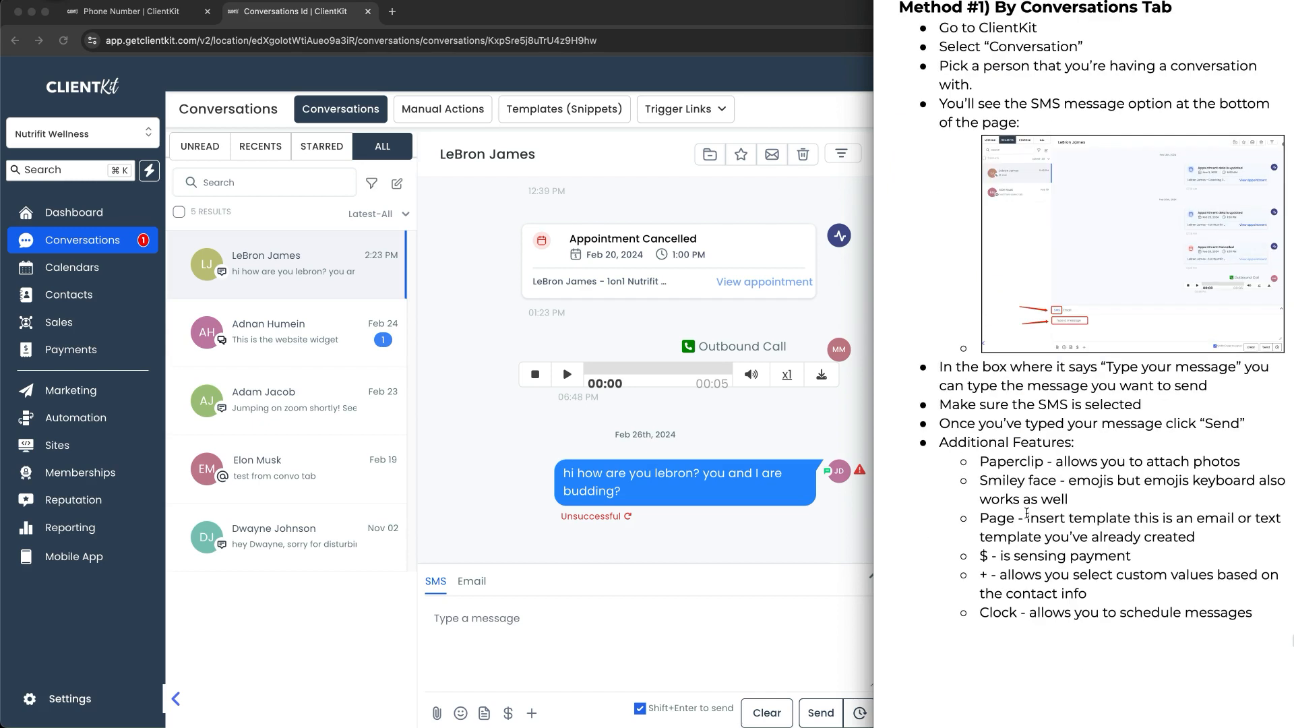
pyautogui.scroll(-15, 1027, 514)
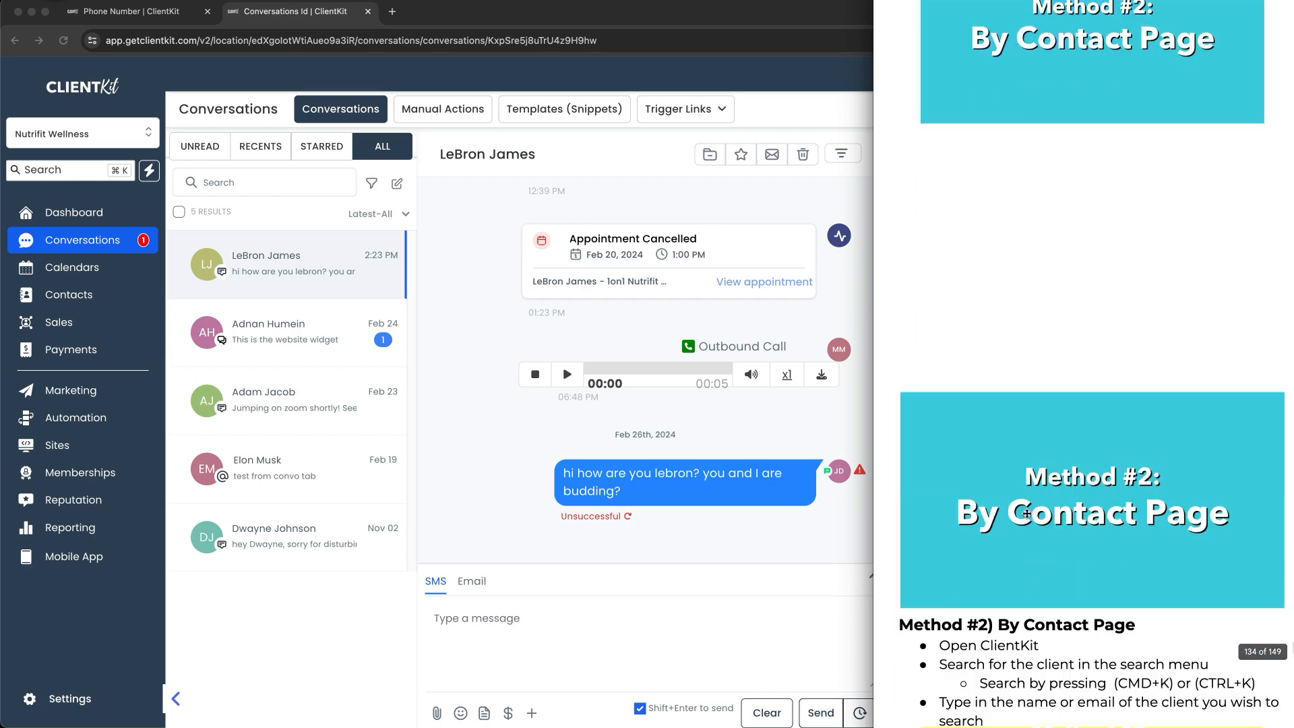
pyautogui.scroll(-12, 1026, 514)
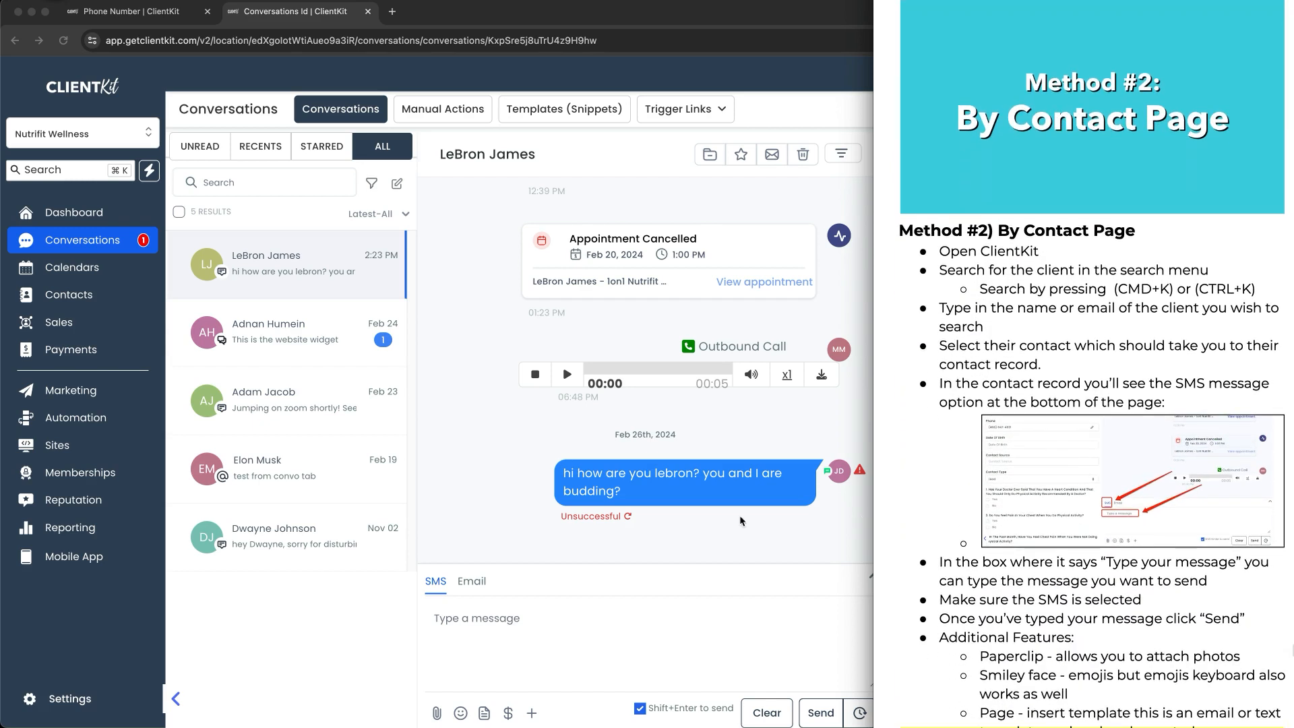
# - Return to ClientKit and open Elon Musk's contact record from the recently viewed contacts in the global search
pyautogui.click(862, 521)
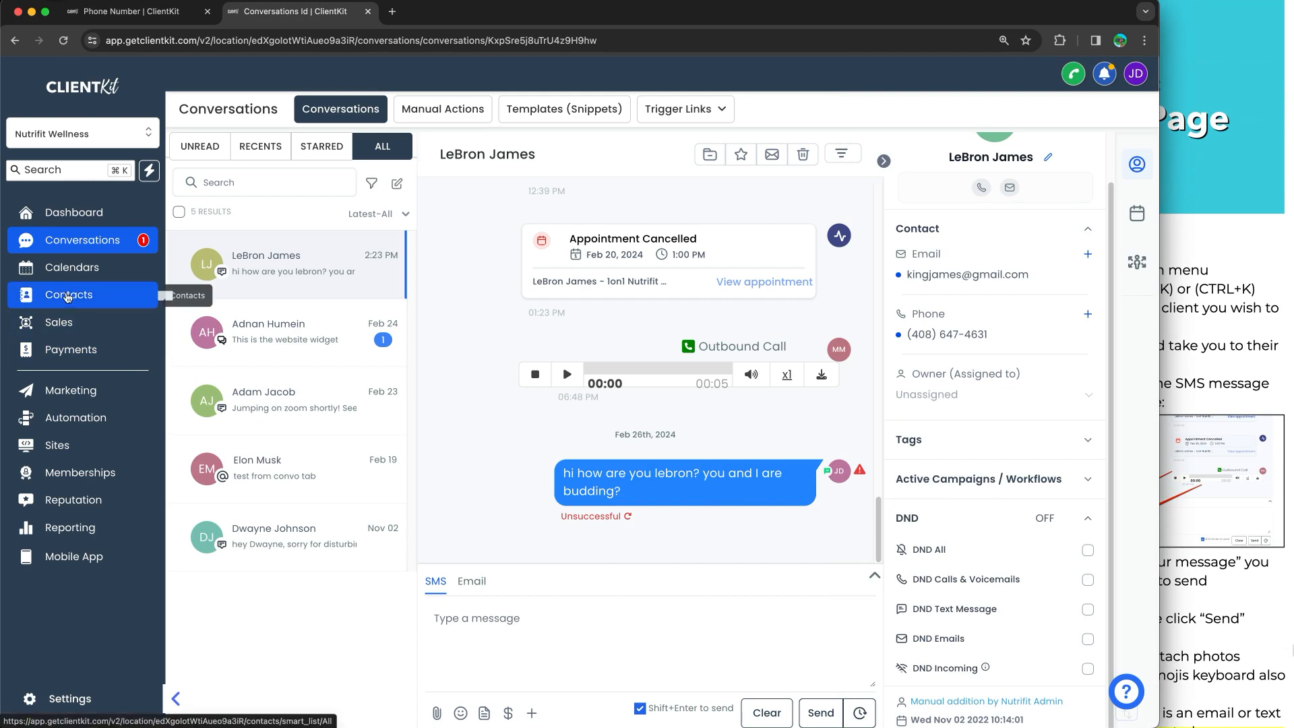
pyautogui.click(75, 178)
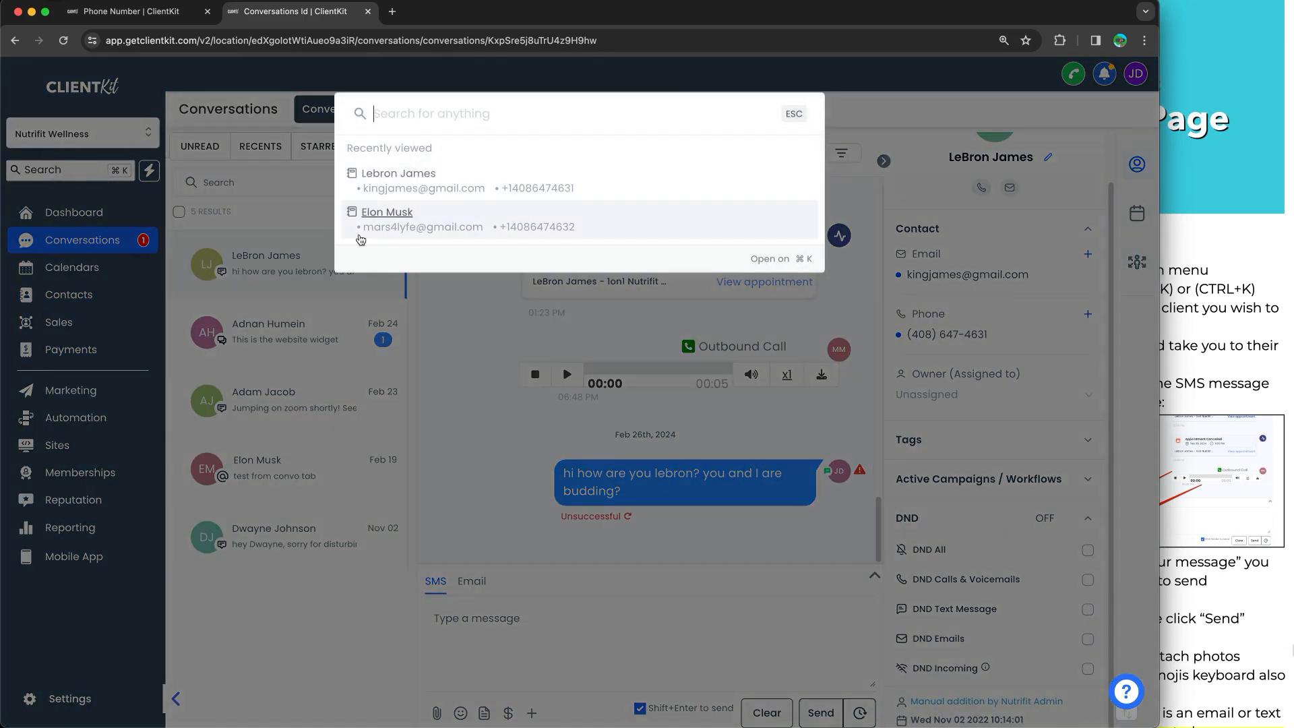
pyautogui.click(386, 216)
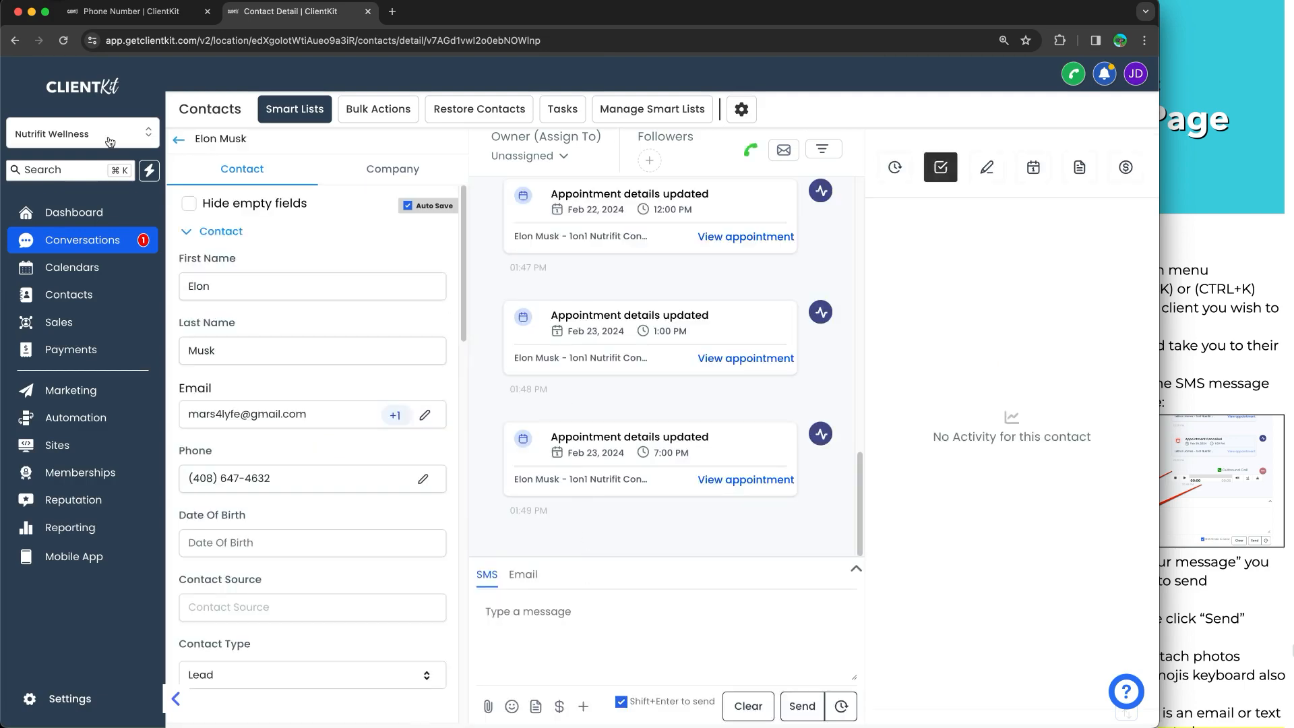
# - Examine the SMS composer in Elon Musk's contact record, including its message tools and scheduling option
pyautogui.moveTo(459, 666)
pyautogui.mouseDown()
pyautogui.moveTo(522, 538)
pyautogui.moveTo(881, 704)
pyautogui.moveTo(463, 696)
pyautogui.moveTo(457, 592)
pyautogui.mouseUp()
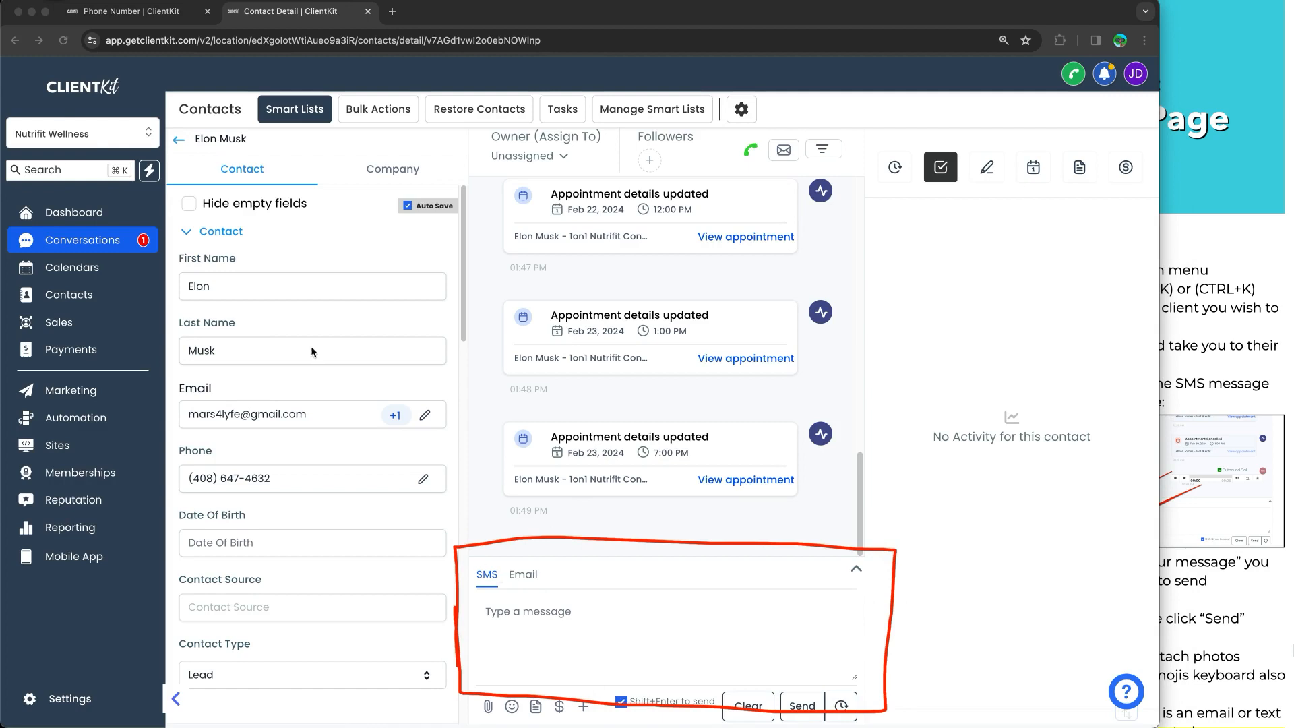
pyautogui.moveTo(840, 644); pyautogui.dragTo(839, 684)
pyautogui.moveTo(475, 714); pyautogui.dragTo(843, 720)
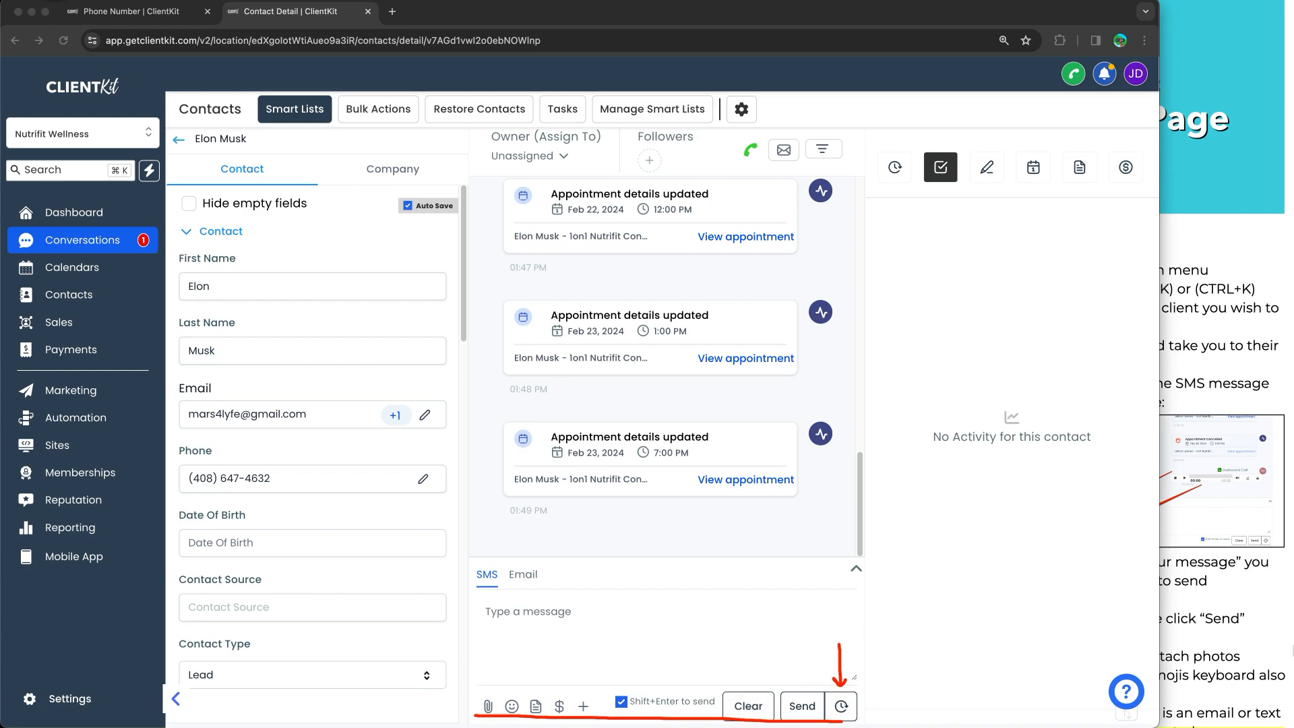
# - Send Elon Musk the SMS "hi elon, lets go to mars" from the contact record
pyautogui.click(578, 624)
pyautogui.write('hi elon, lets go to mars')
pyautogui.click(802, 706)
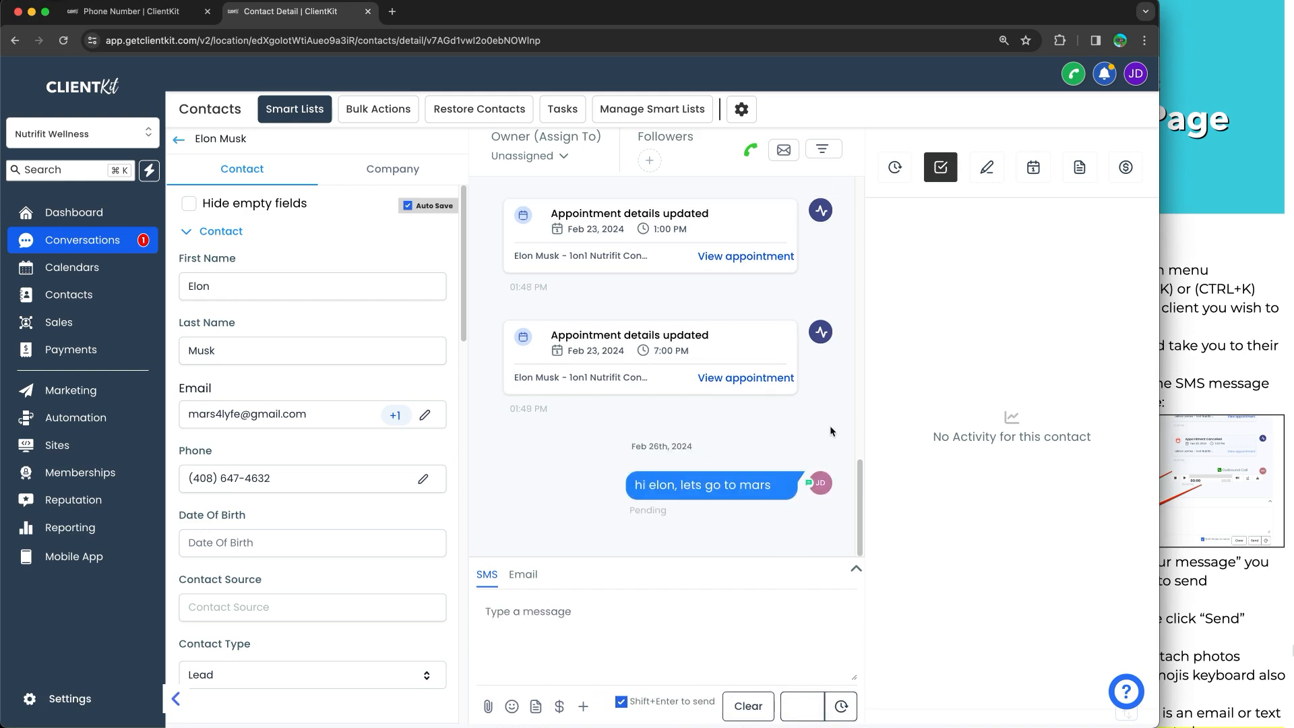
pyautogui.moveTo(841, 484)
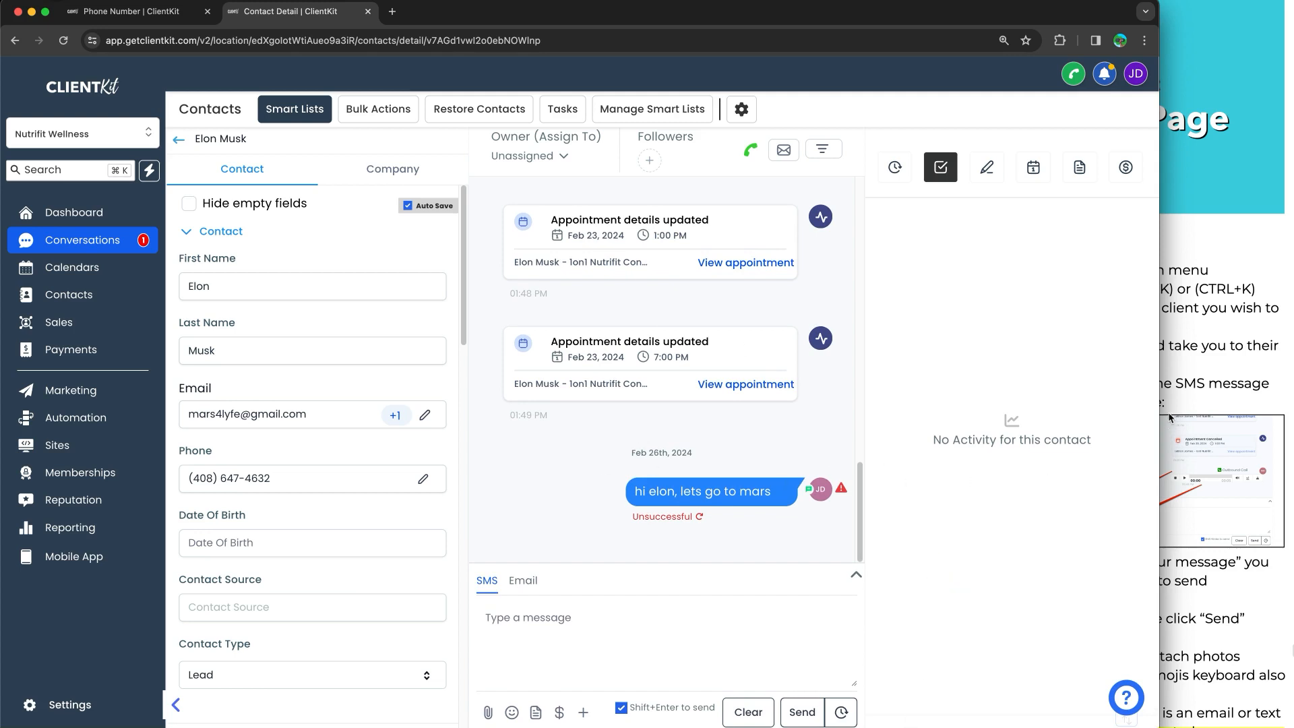
# - Switch to the training document and read the additional features, "Which Method Should You Use" and "Test With Yourself" sections
pyautogui.click(1176, 374)
pyautogui.scroll(-15, 1125, 434)
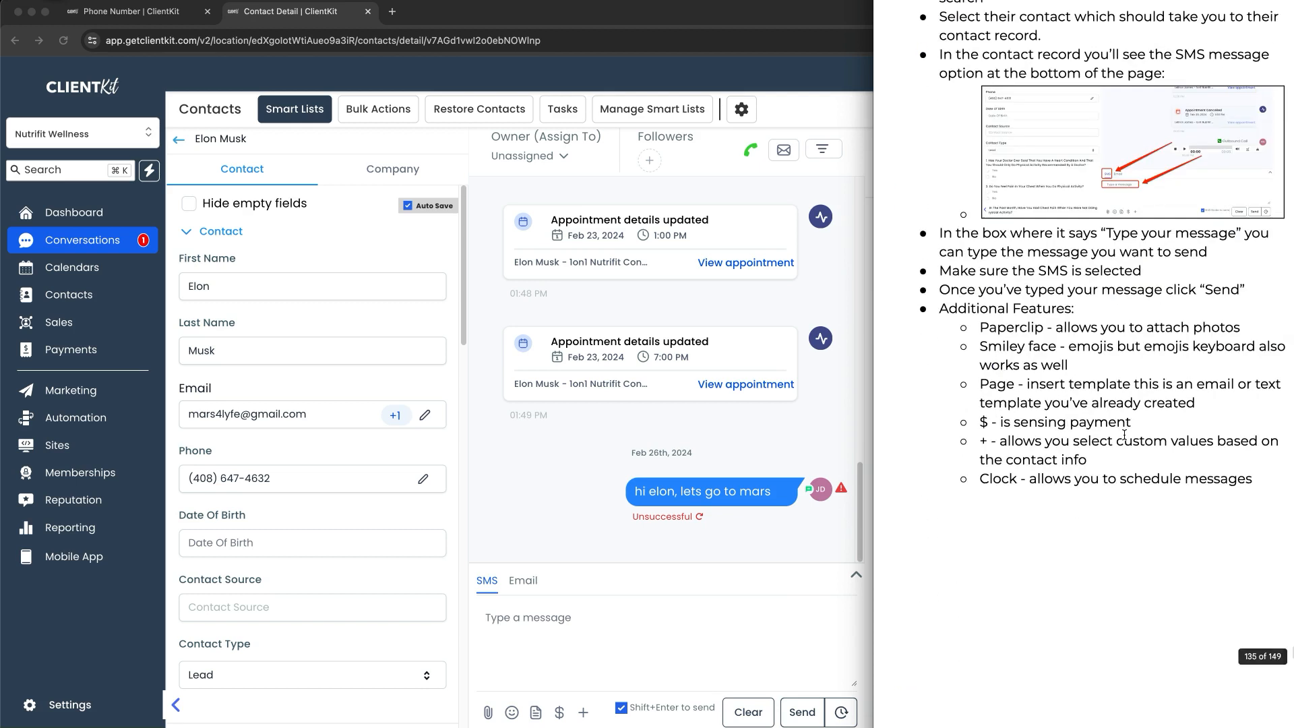
pyautogui.scroll(1, 1124, 435)
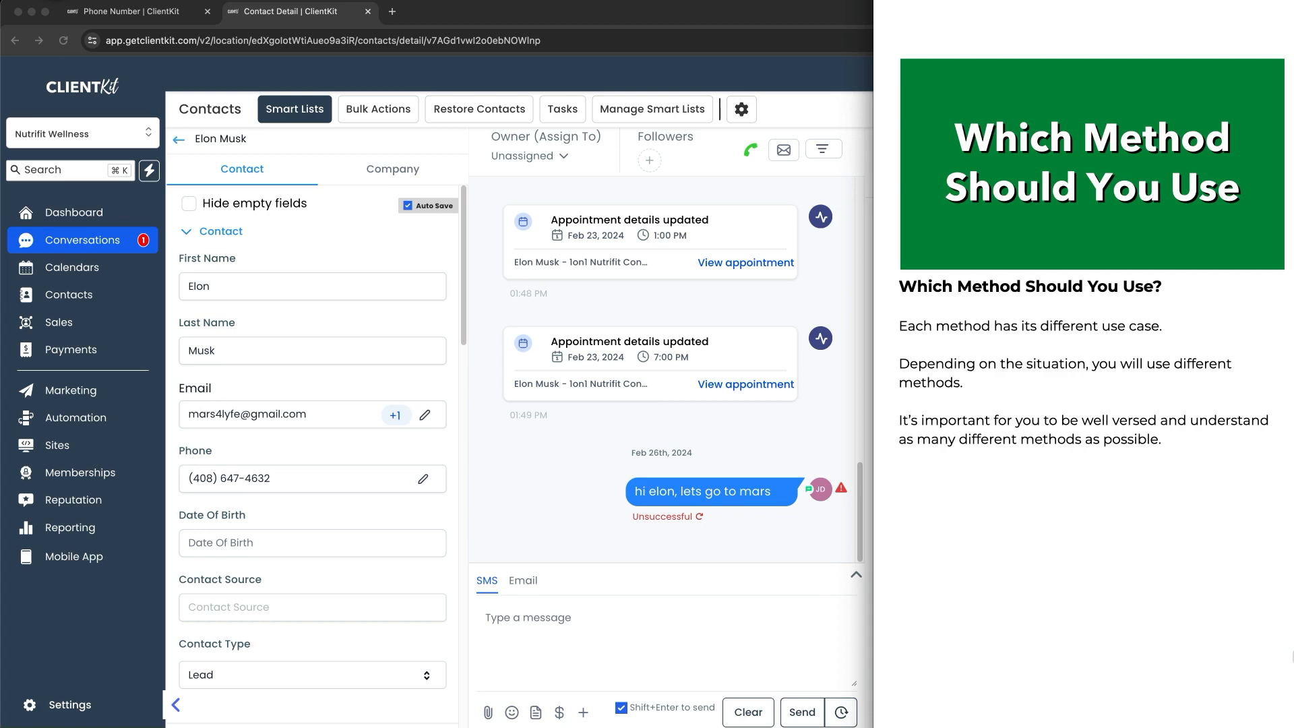
pyautogui.scroll(-15, 1063, 420)
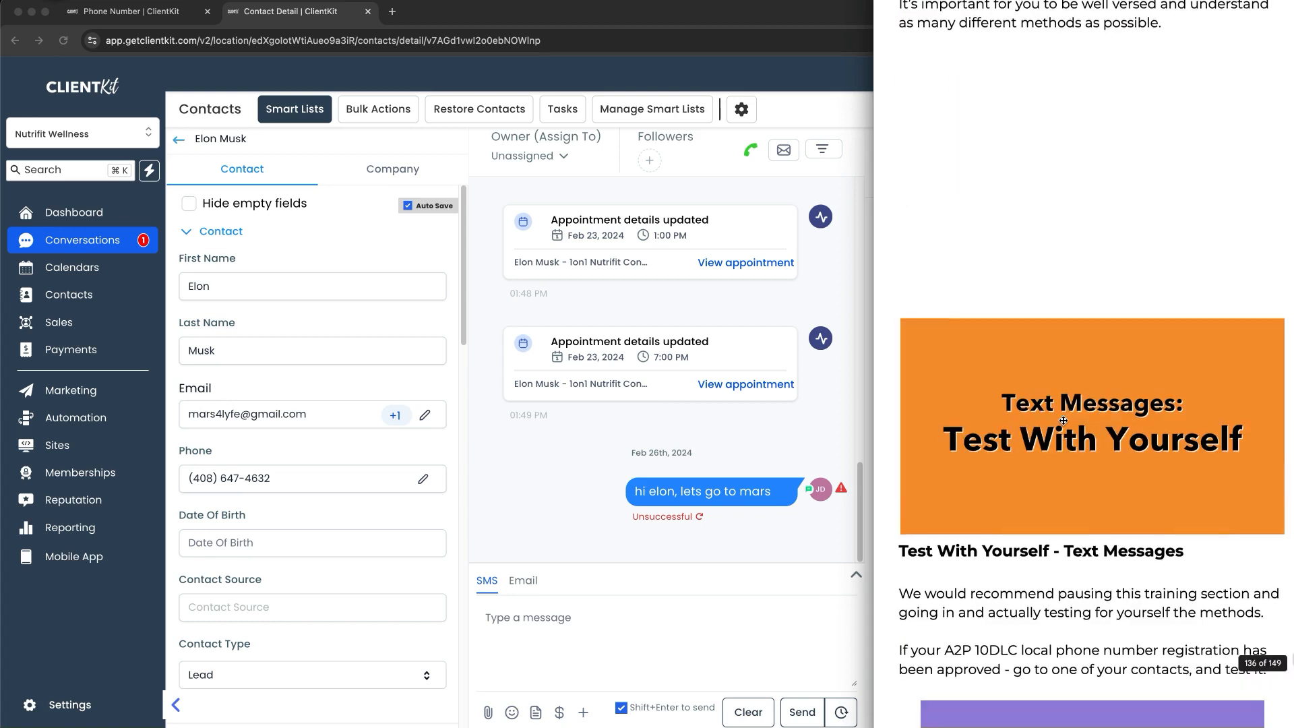
pyautogui.scroll(-1, 1063, 420)
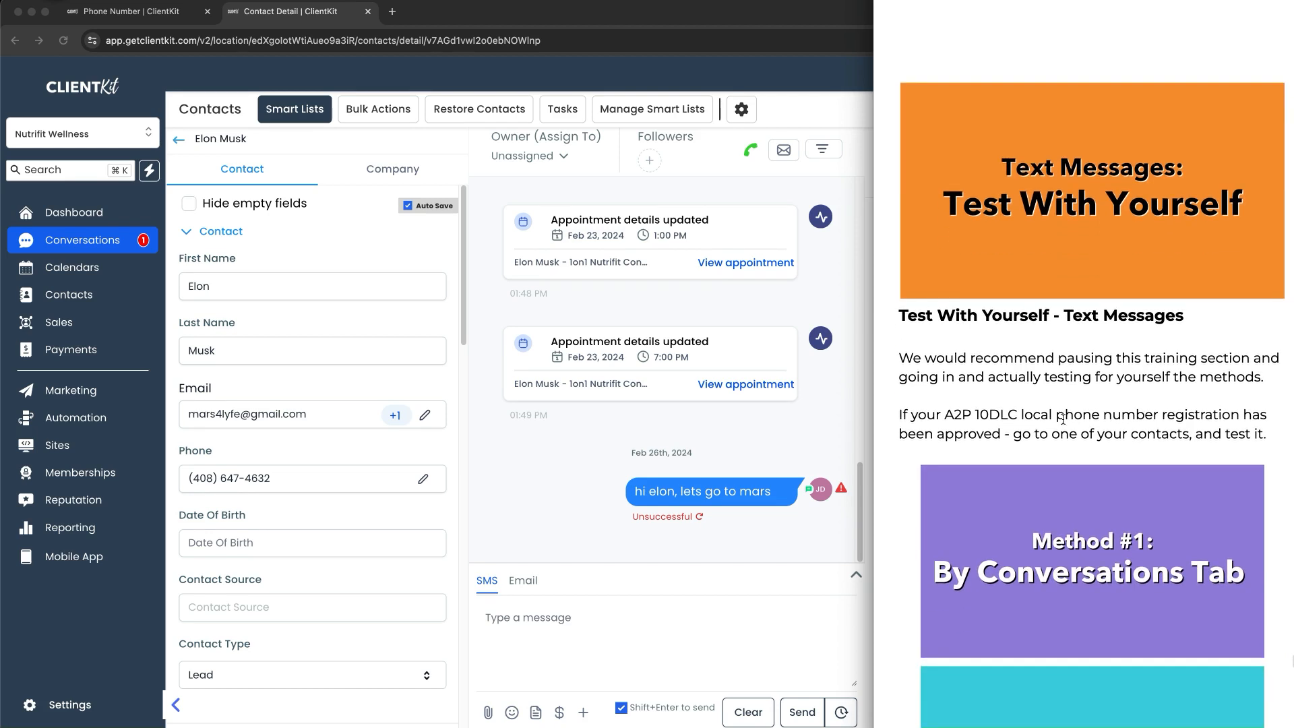
pyautogui.moveTo(1097, 386)
pyautogui.mouseDown()
pyautogui.moveTo(1277, 421)
pyautogui.moveTo(1068, 469)
pyautogui.moveTo(871, 441)
pyautogui.moveTo(1062, 403)
pyautogui.mouseUp()
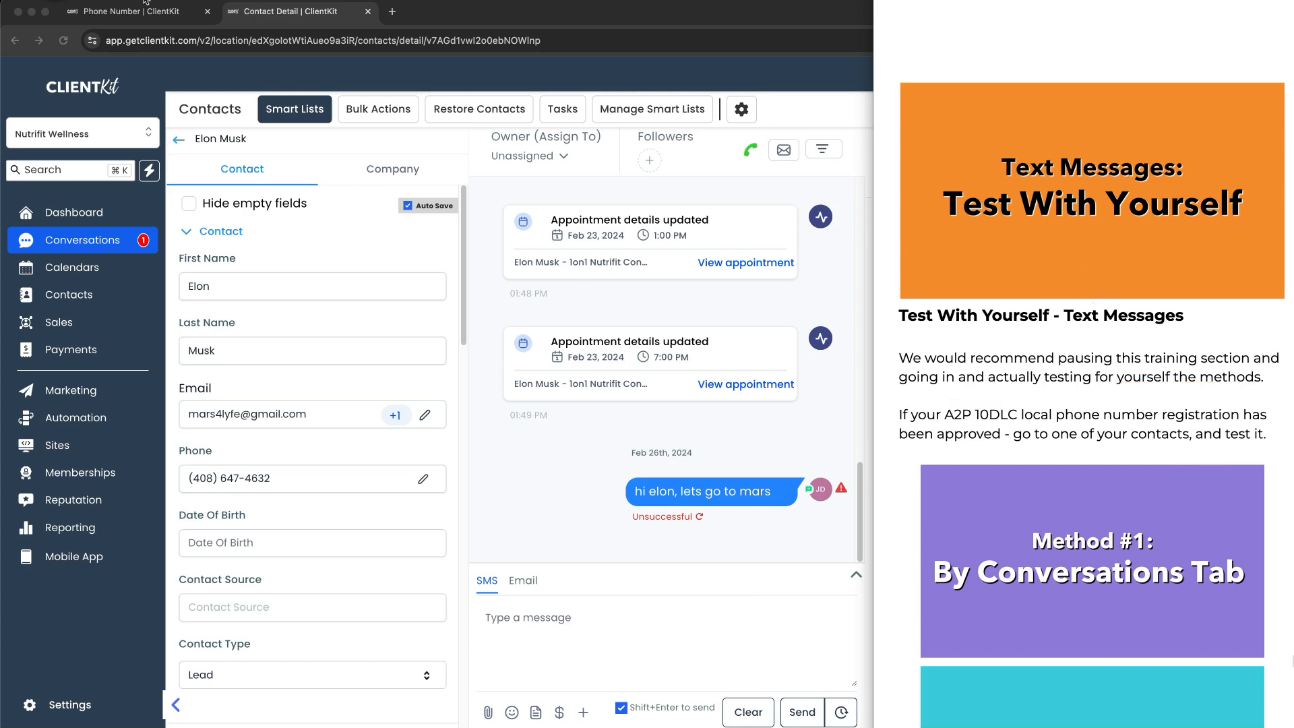
pyautogui.moveTo(109, 620)
pyautogui.mouseDown()
pyautogui.moveTo(82, 674)
pyautogui.moveTo(95, 669)
pyautogui.mouseUp()
pyautogui.moveTo(732, 88); pyautogui.dragTo(700, 81)
pyautogui.press('Escape')
# - Read the training document's notes on practising the skill, the Layers of Learning and skill curve diagrams, and the closing quote
pyautogui.scroll(-5, 1098, 431)
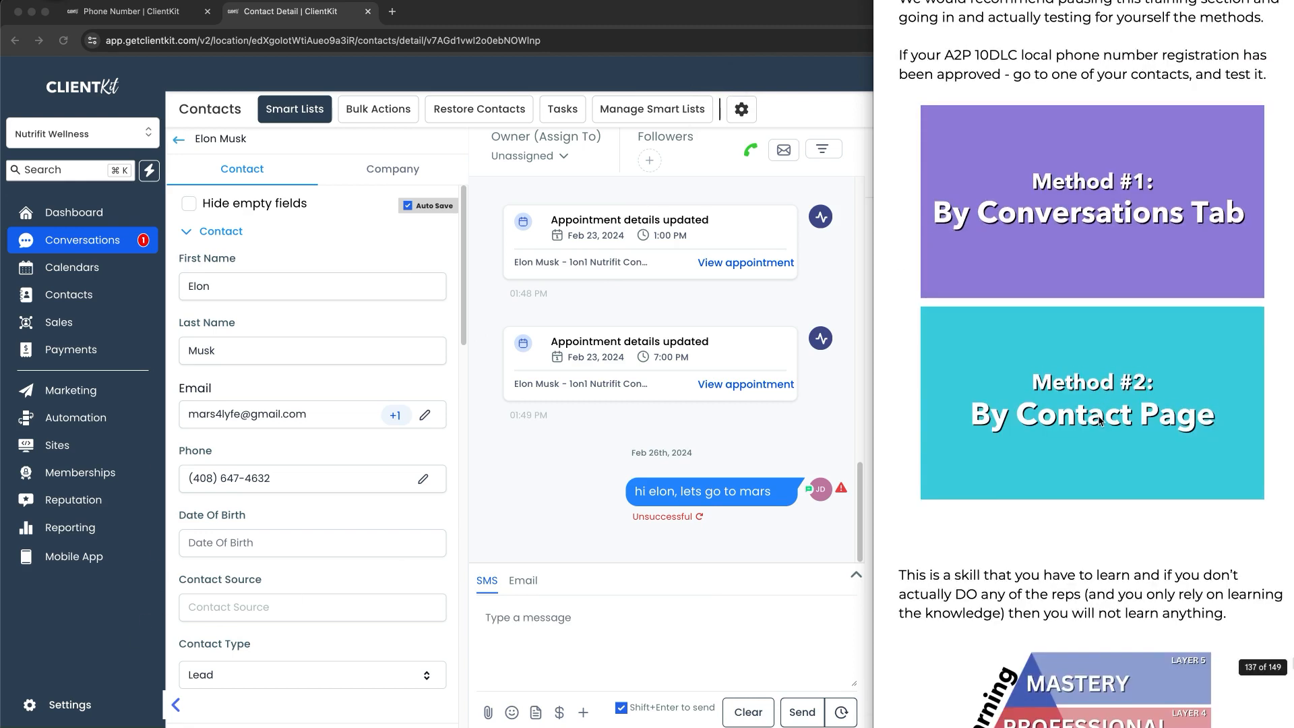
pyautogui.scroll(-7, 1098, 420)
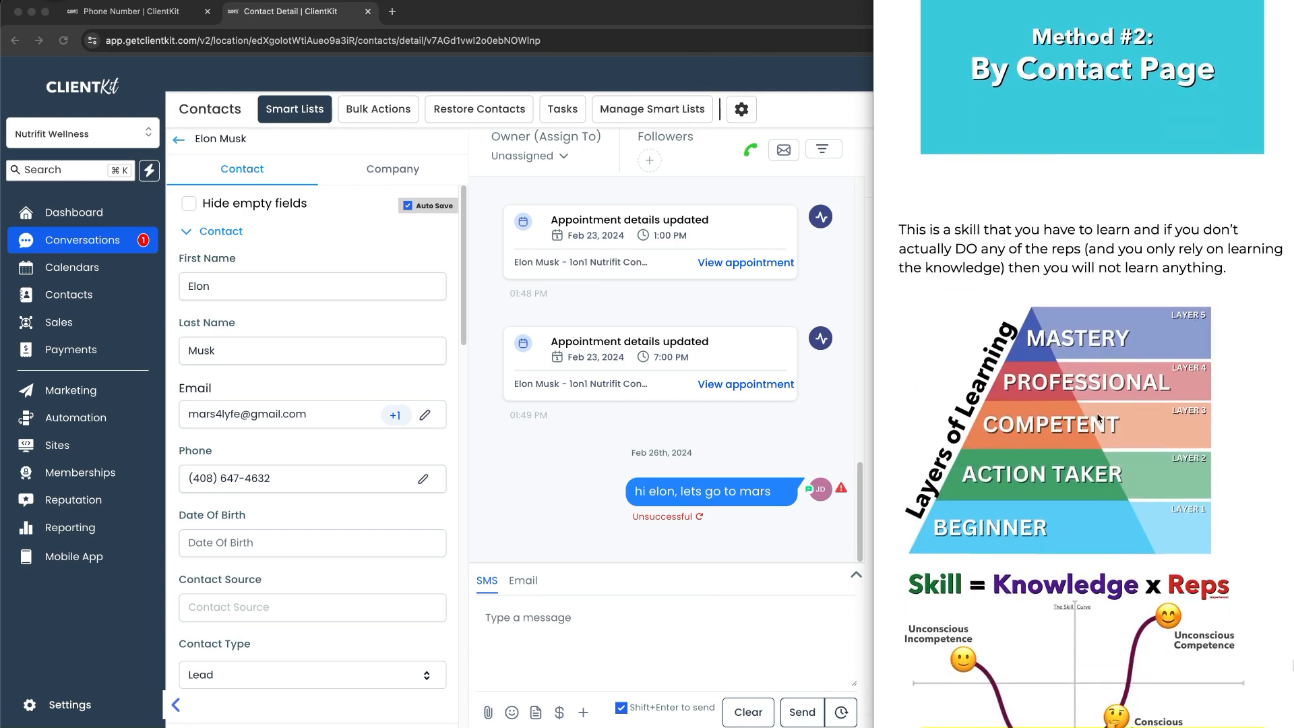
pyautogui.scroll(1, 1096, 418)
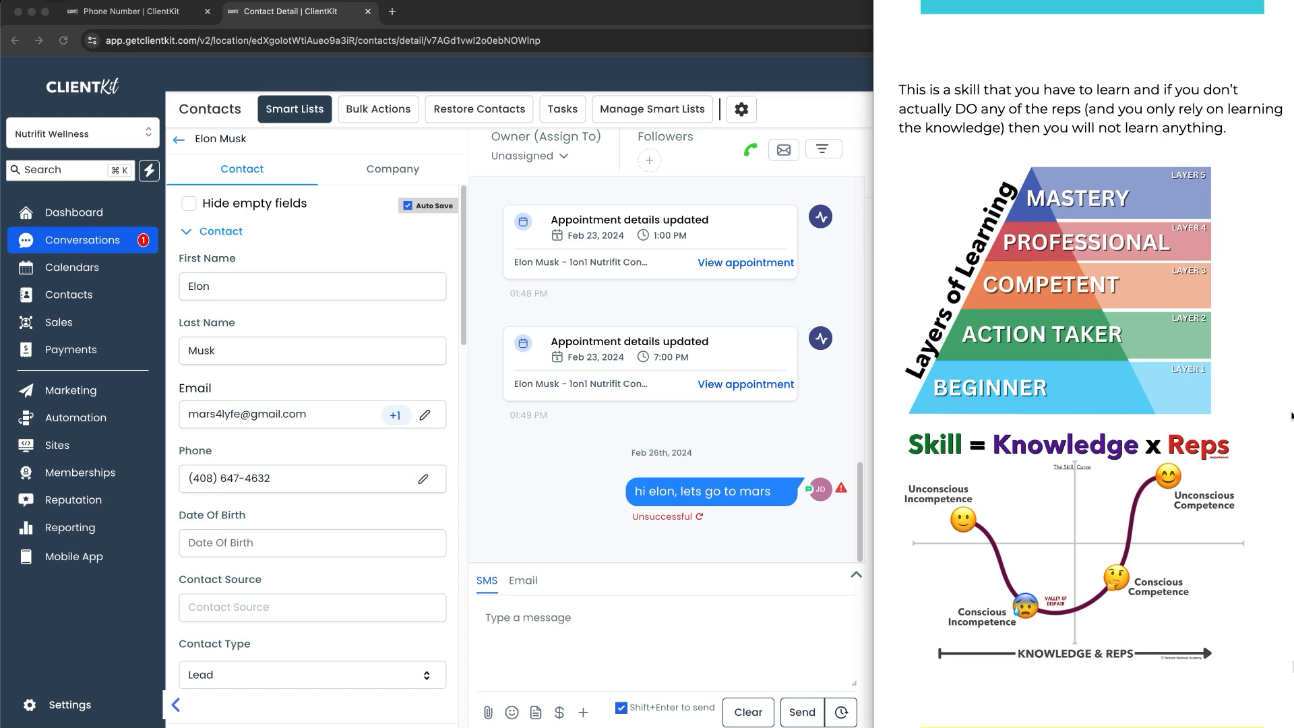
pyautogui.scroll(-10, 1055, 408)
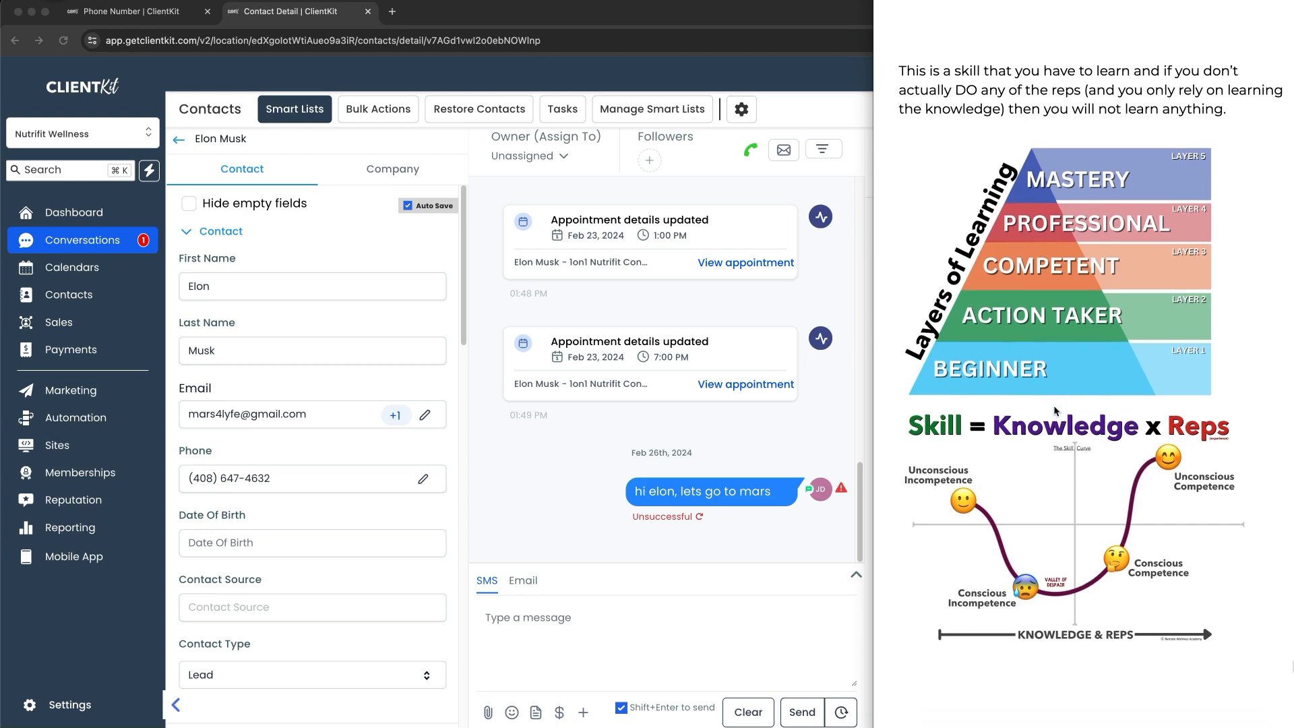
pyautogui.scroll(-1, 1055, 411)
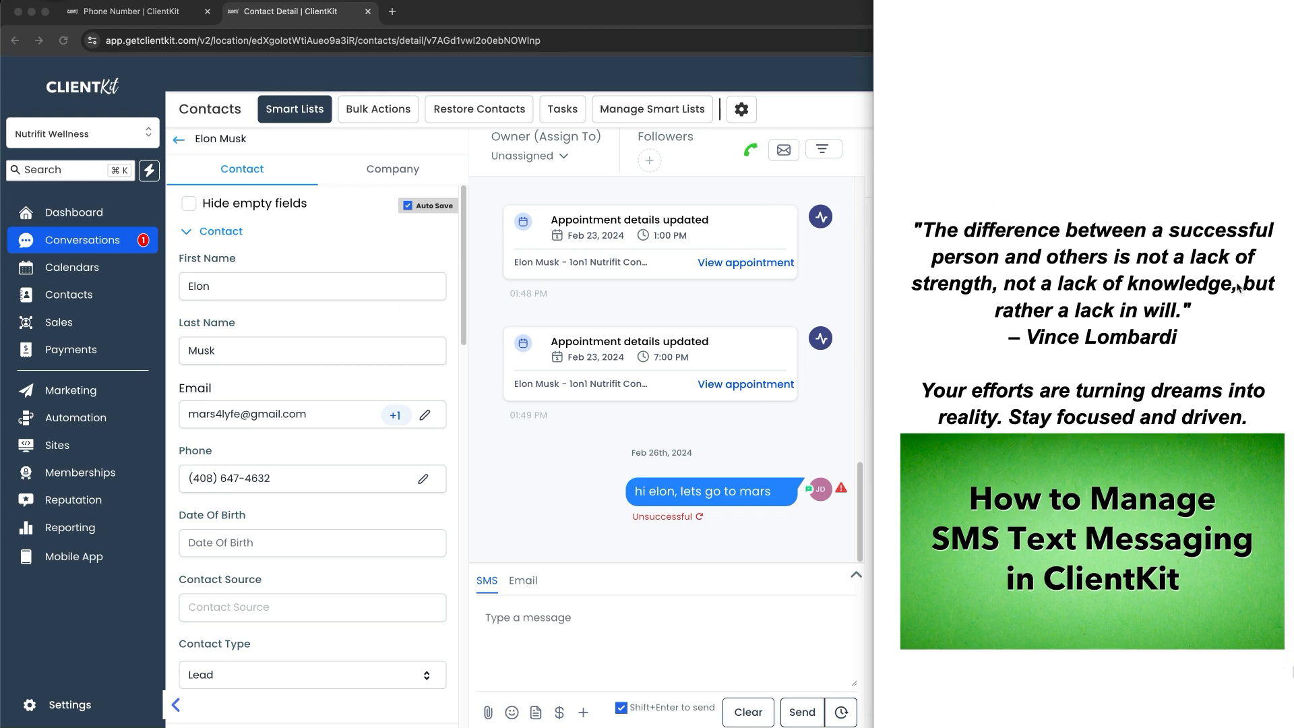
pyautogui.moveTo(1092, 326); pyautogui.dragTo(1201, 330)
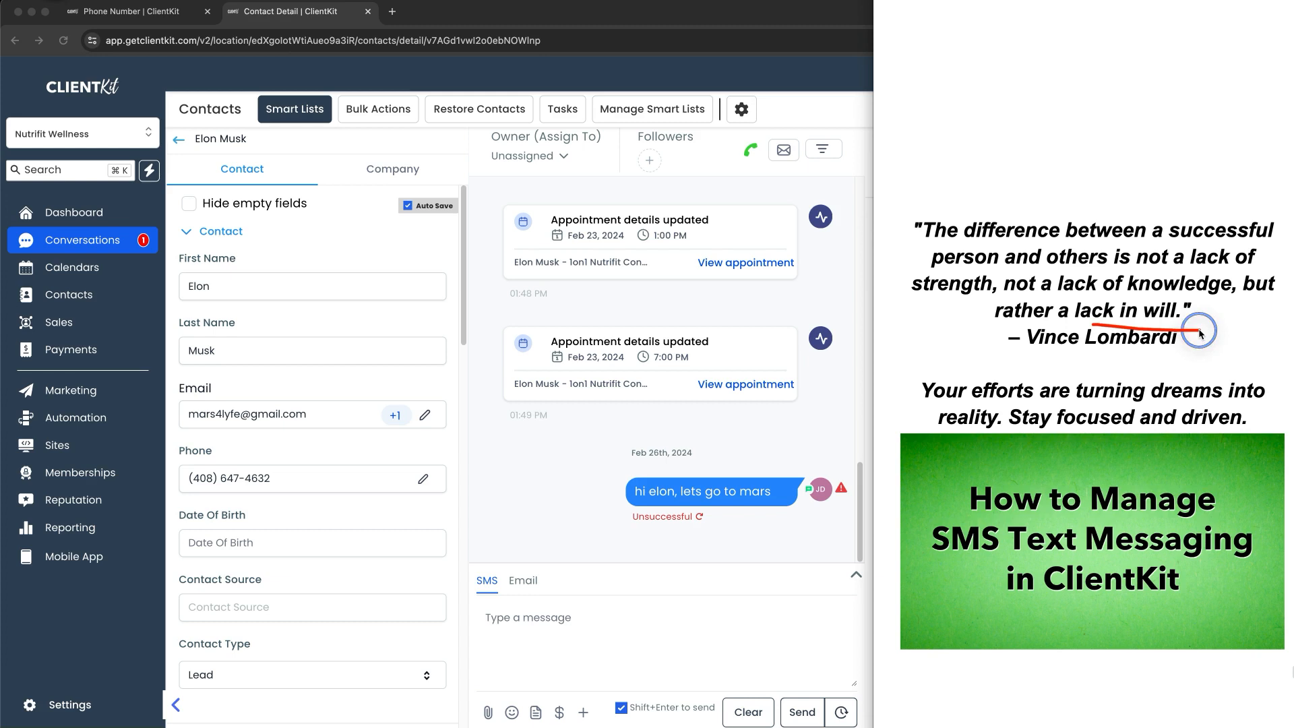